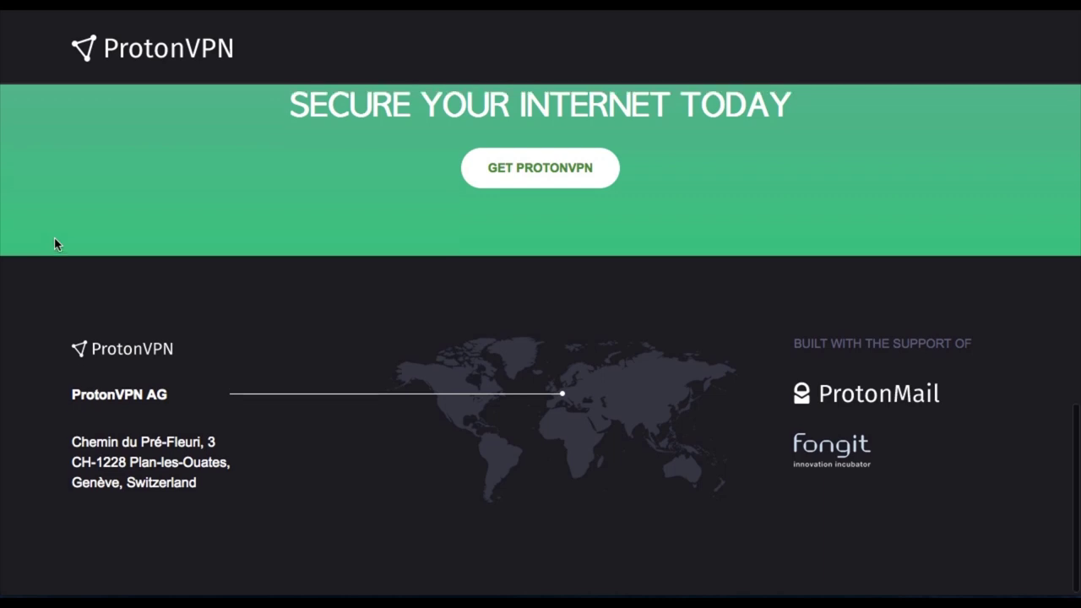
- Open the guide for ProtonVPN on Mac from the ProtonVPN download page
scroll(56, 243, "up", 3)
scroll(55, 244, "up", 2)
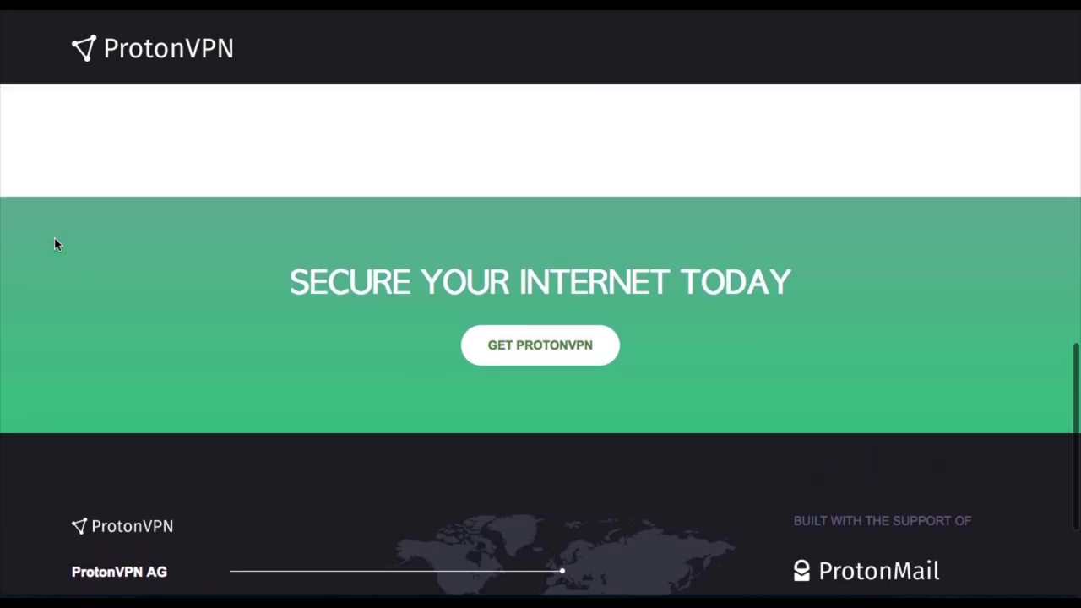
scroll(56, 244, "up", 2)
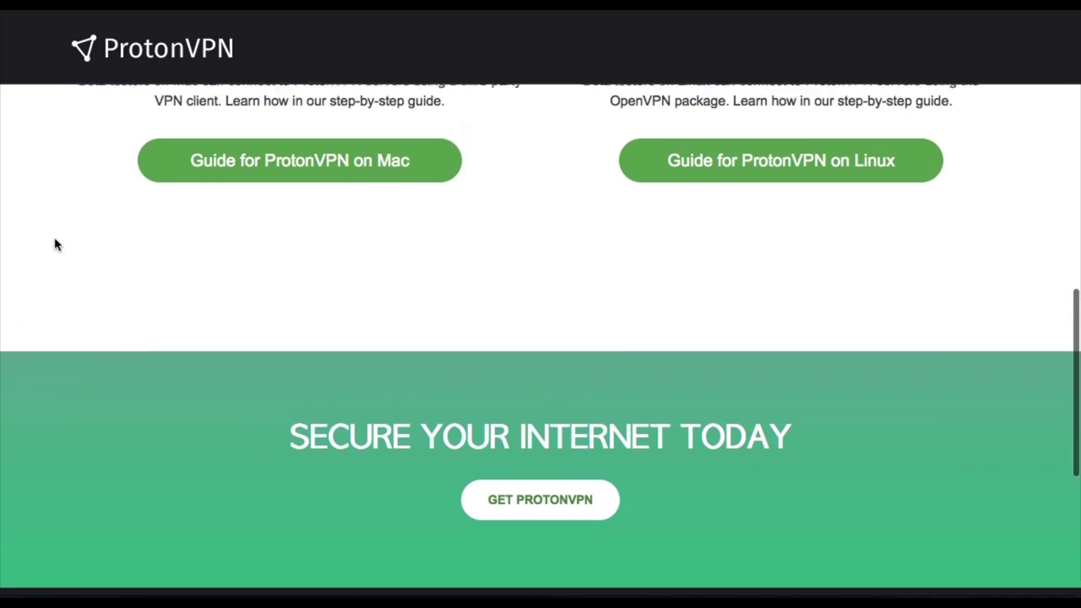
scroll(56, 244, "up", 1)
scroll(56, 244, "up", 1)
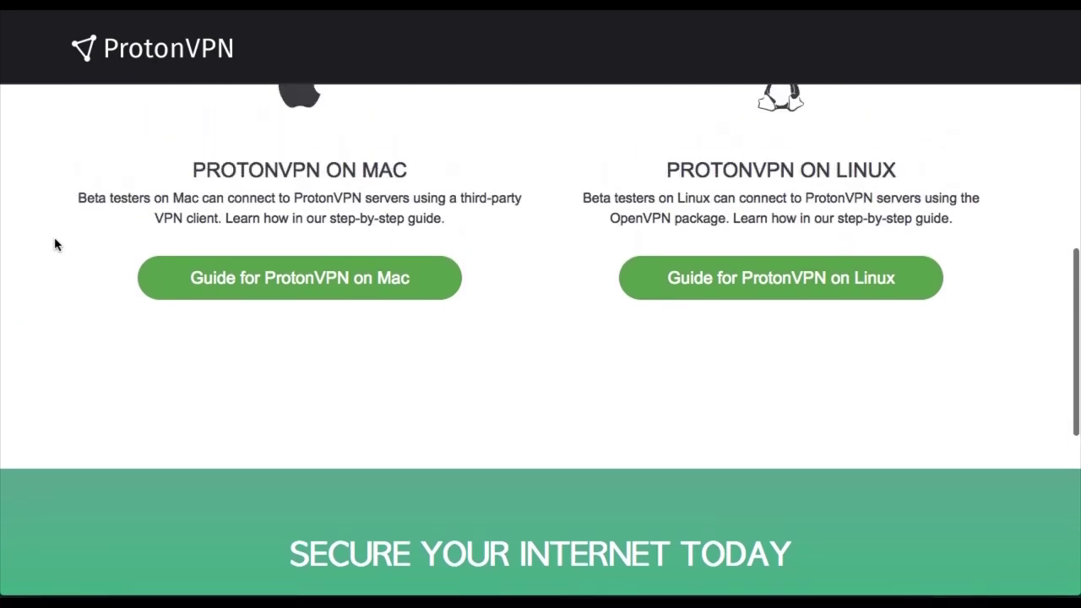
scroll(55, 244, "up", 2)
scroll(56, 244, "up", 1)
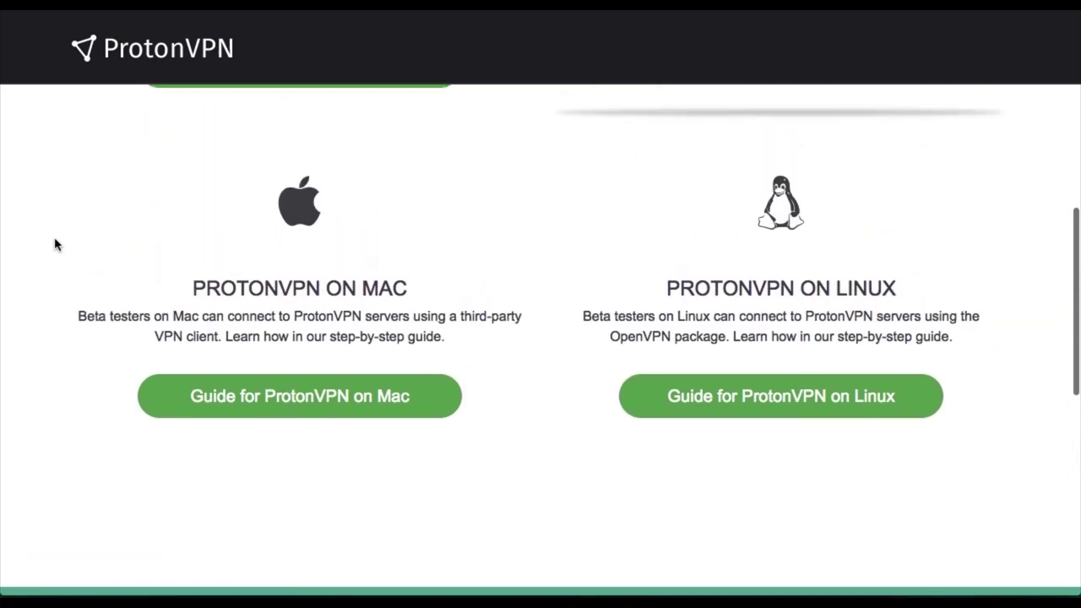
scroll(56, 244, "up", 2)
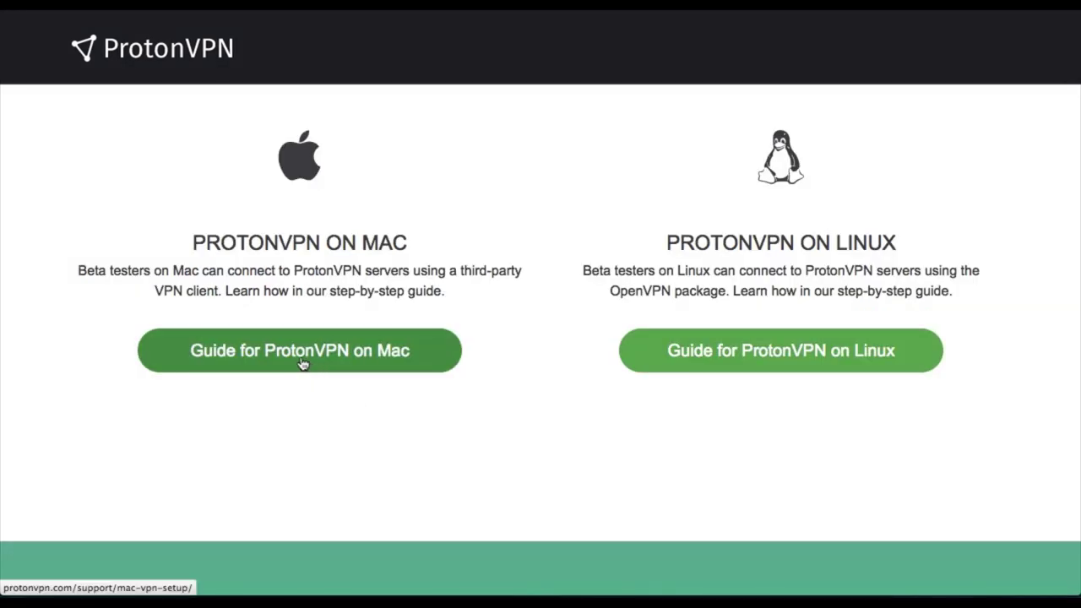
left_click(303, 363)
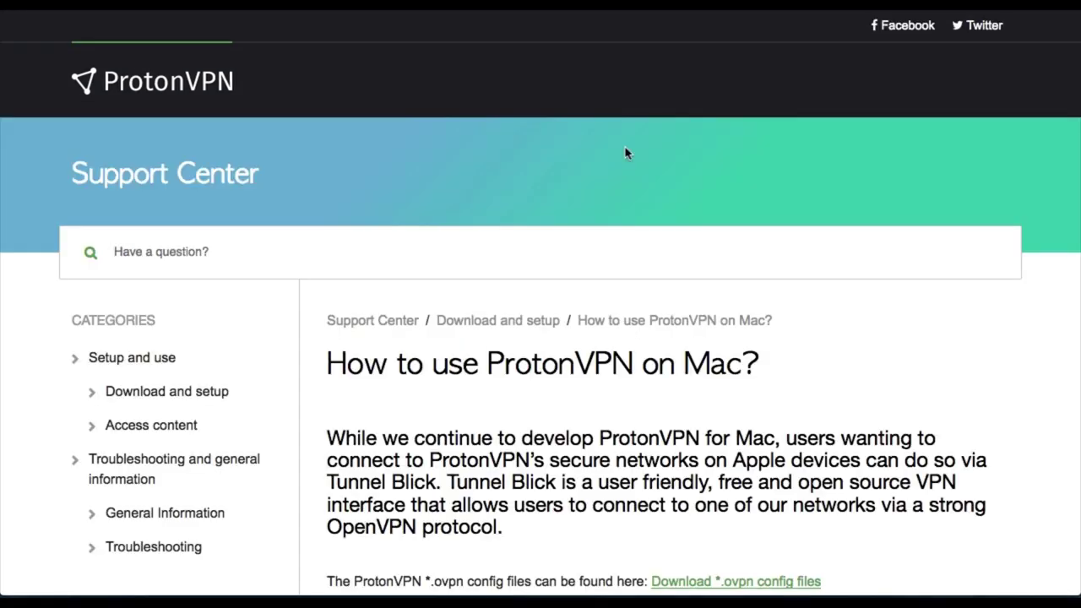
- Open the tunnelblick.net link given in the Mac guide's Install Tunnel Blick section
scroll(625, 153, "down", 5)
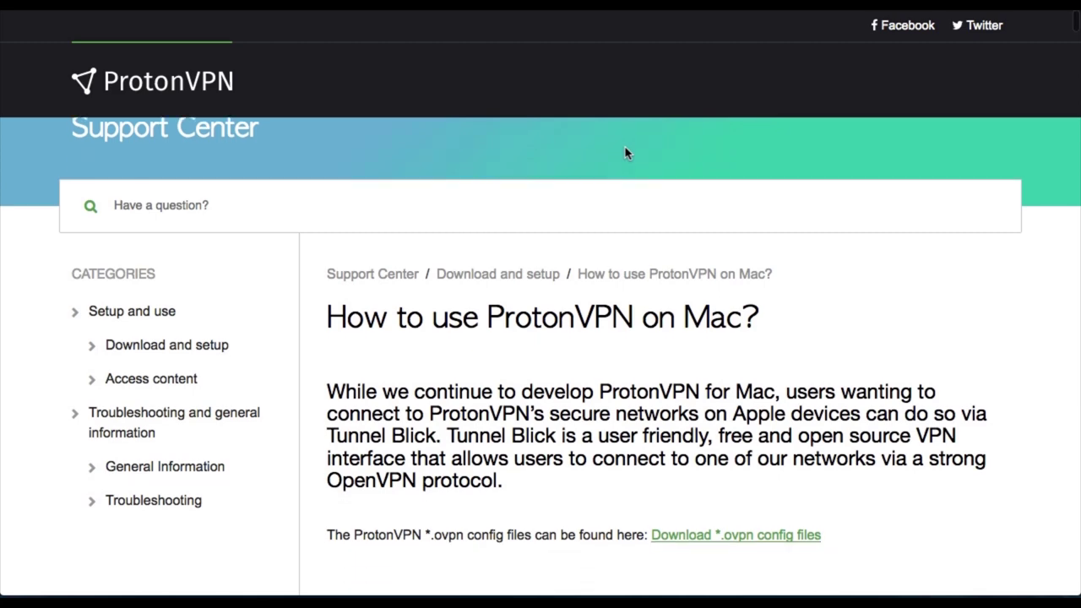
scroll(625, 152, "down", 5)
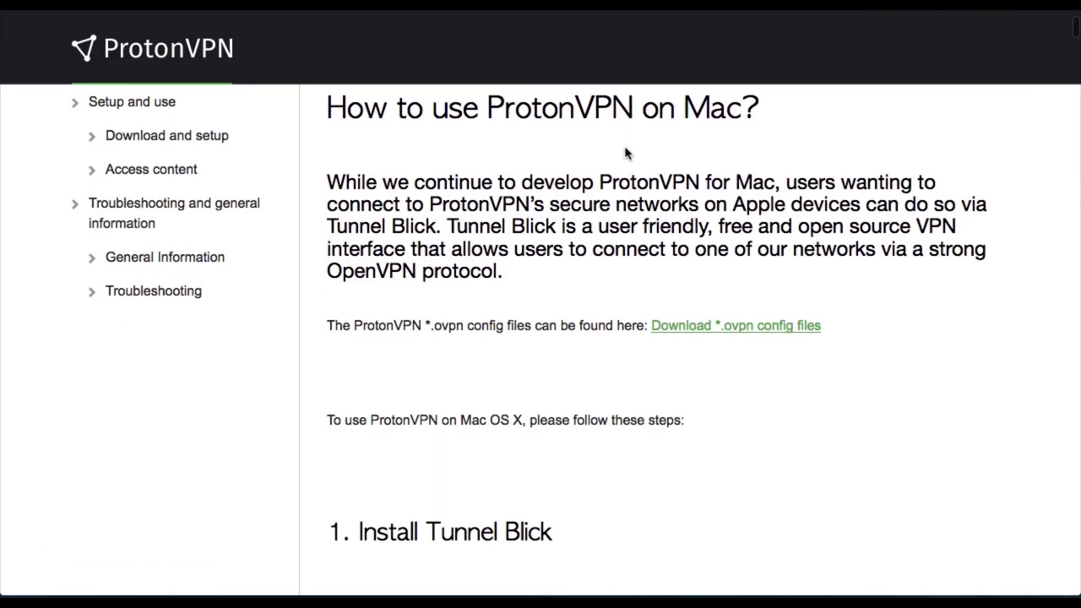
scroll(624, 147, "down", 8)
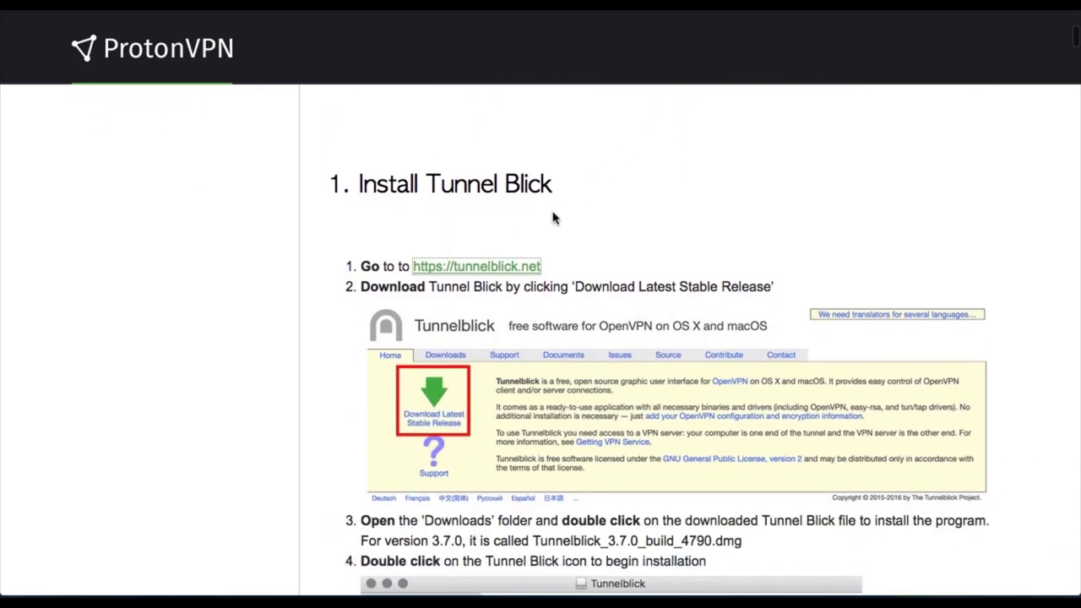
left_click(464, 273)
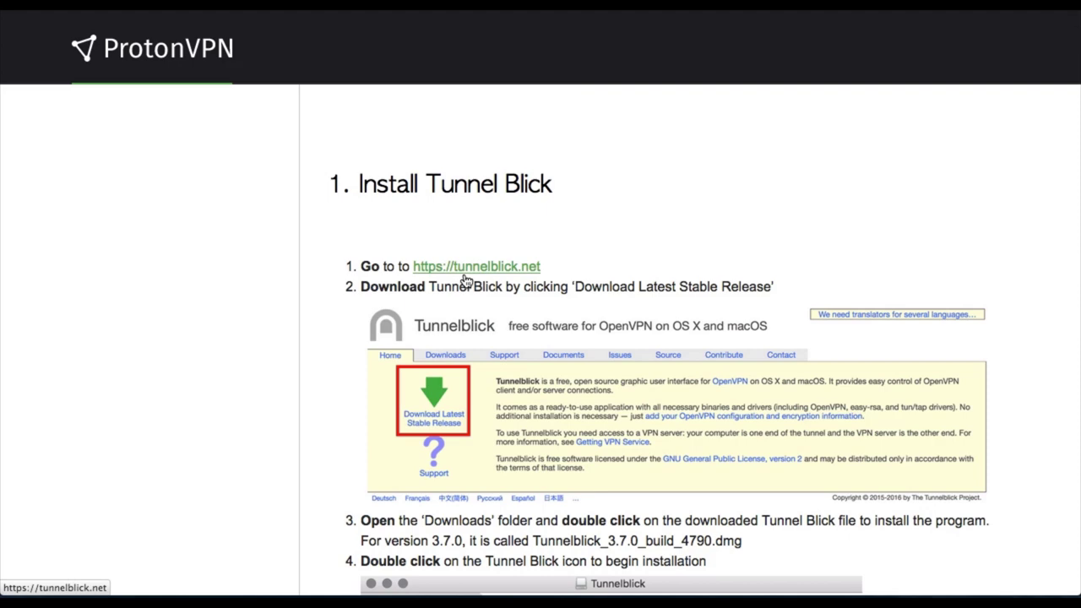
left_click(463, 275)
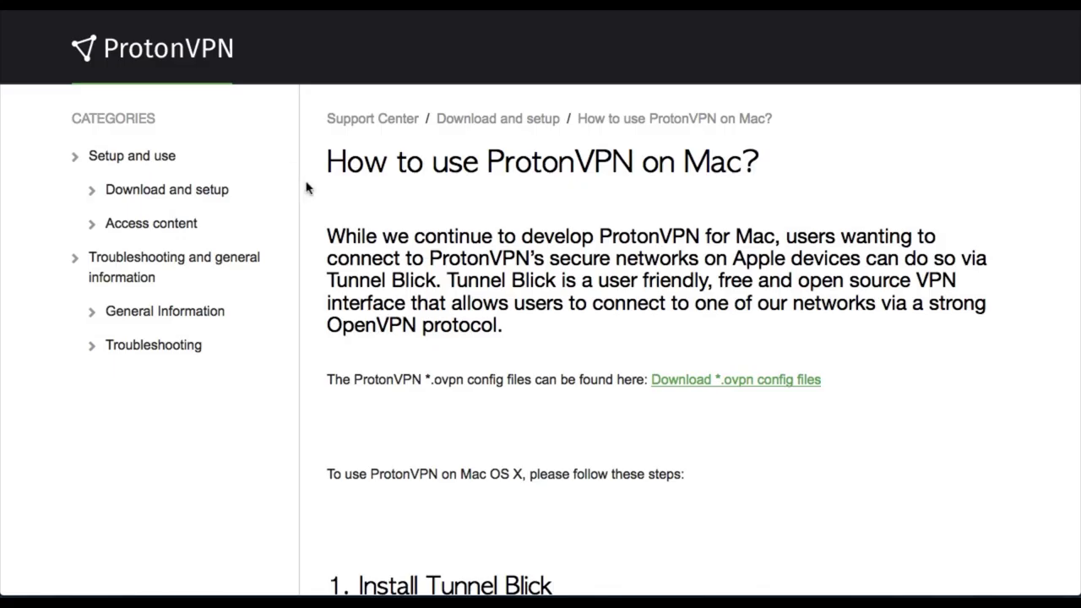
- Download the *.ovpn config files linked in the Mac guide as ProtonVPN_config.zip and extract the archive on the desktop
left_click(726, 391)
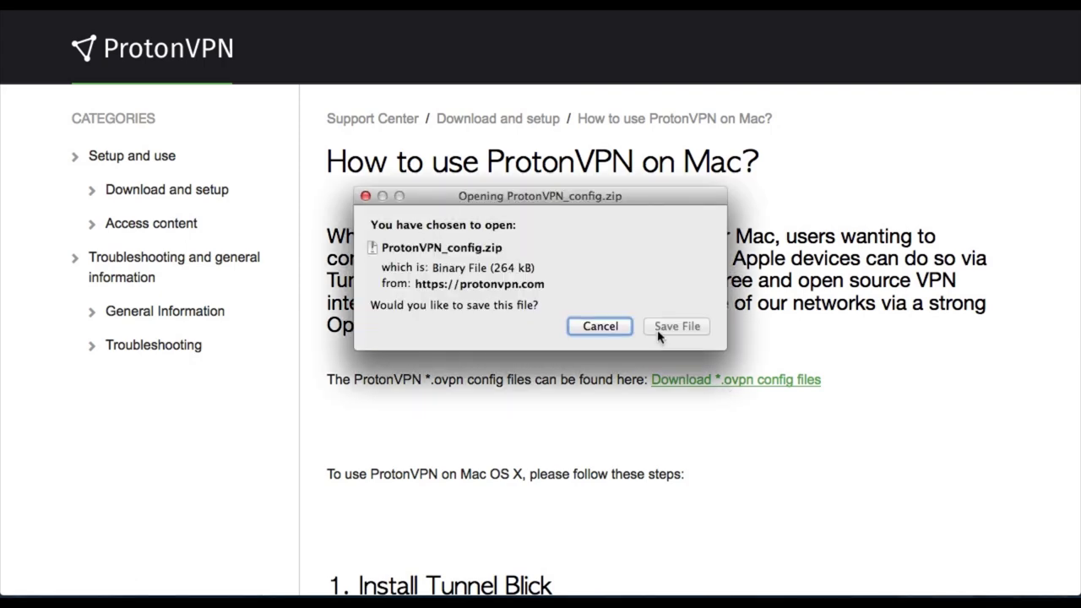
left_click(680, 325)
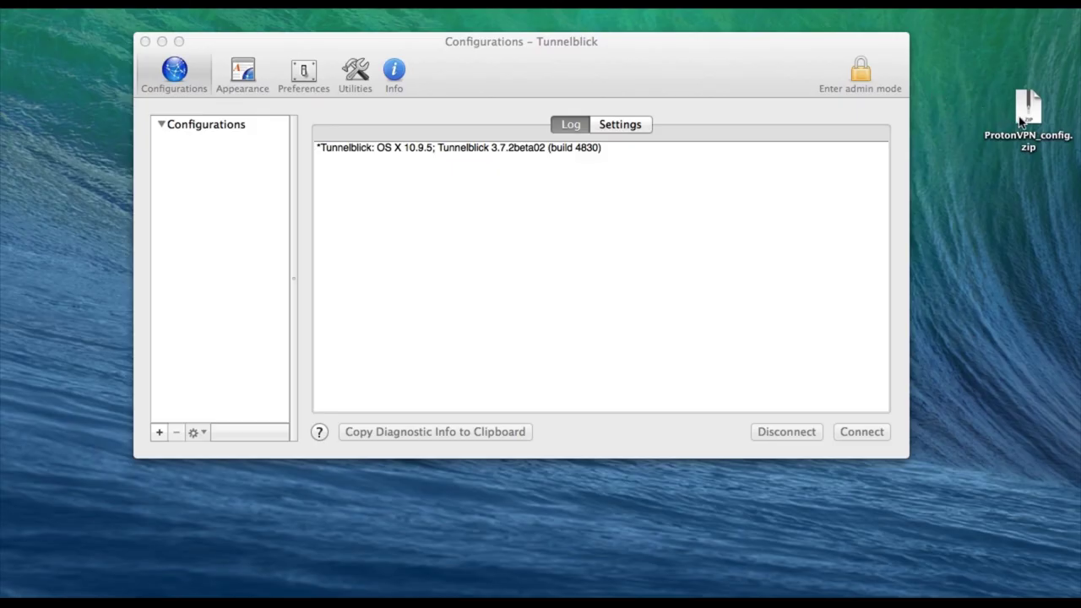
double_click(1020, 123)
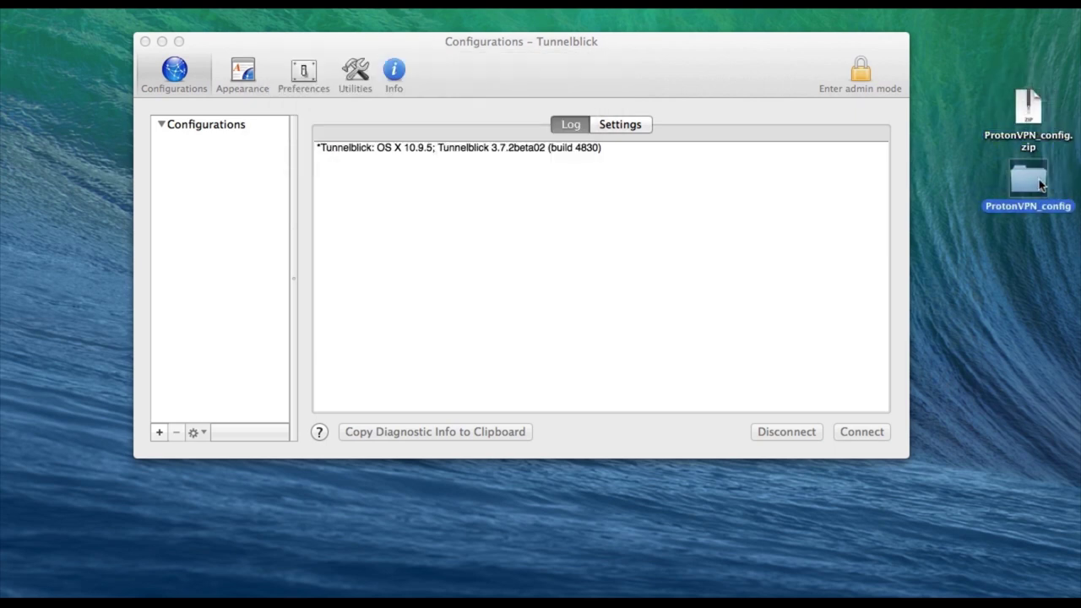
- Add all .ovpn files from the extracted ProtonVPN_config folder to Tunnelblick's list of configurations
left_click(1027, 187)
double_click(1028, 187)
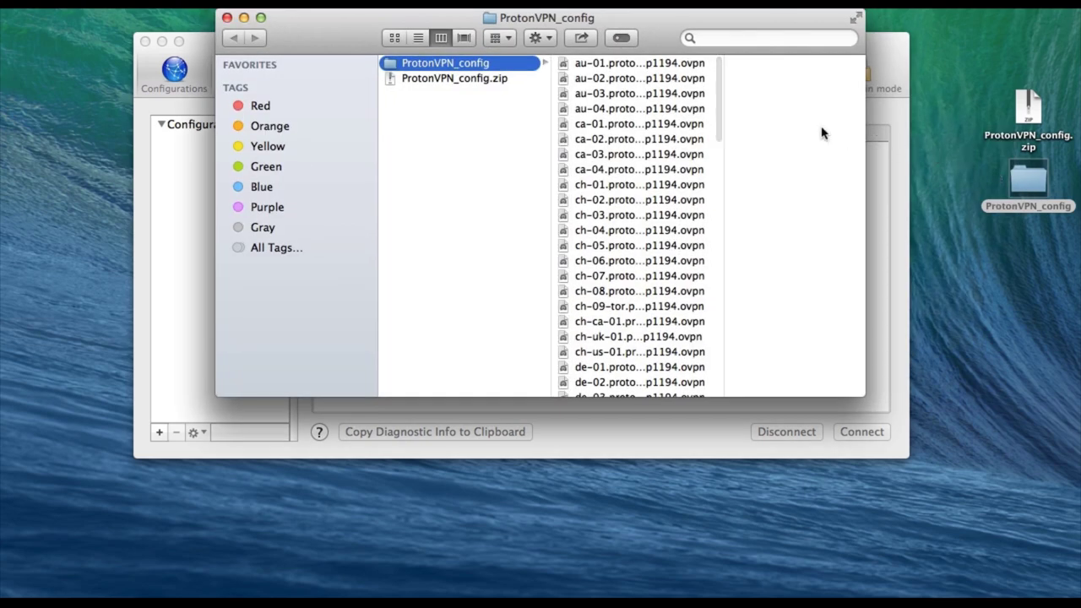
scroll(673, 120, "down", 15)
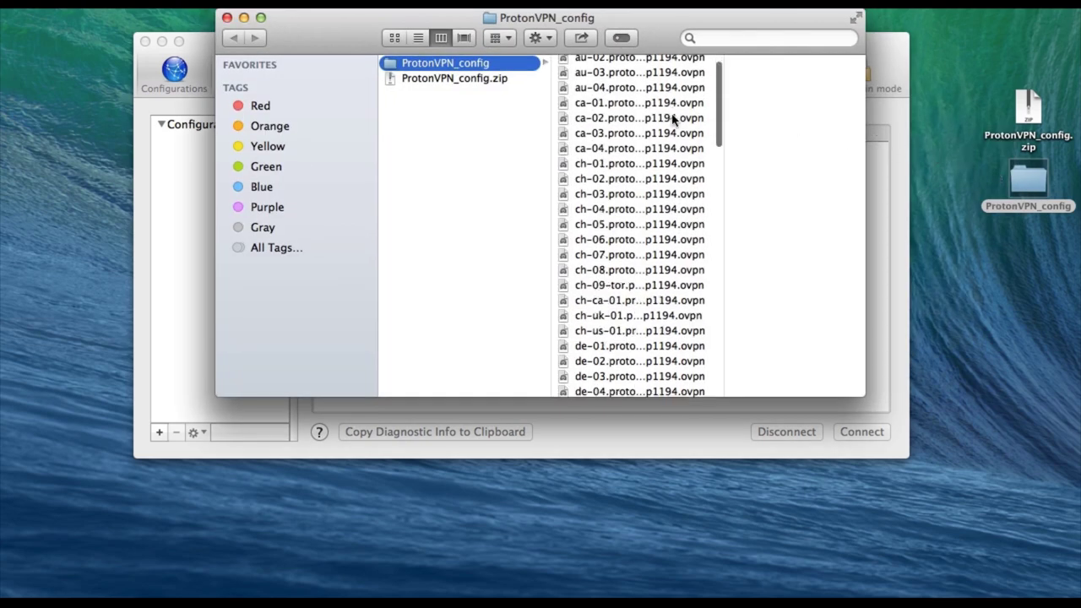
scroll(673, 121, "down", 15)
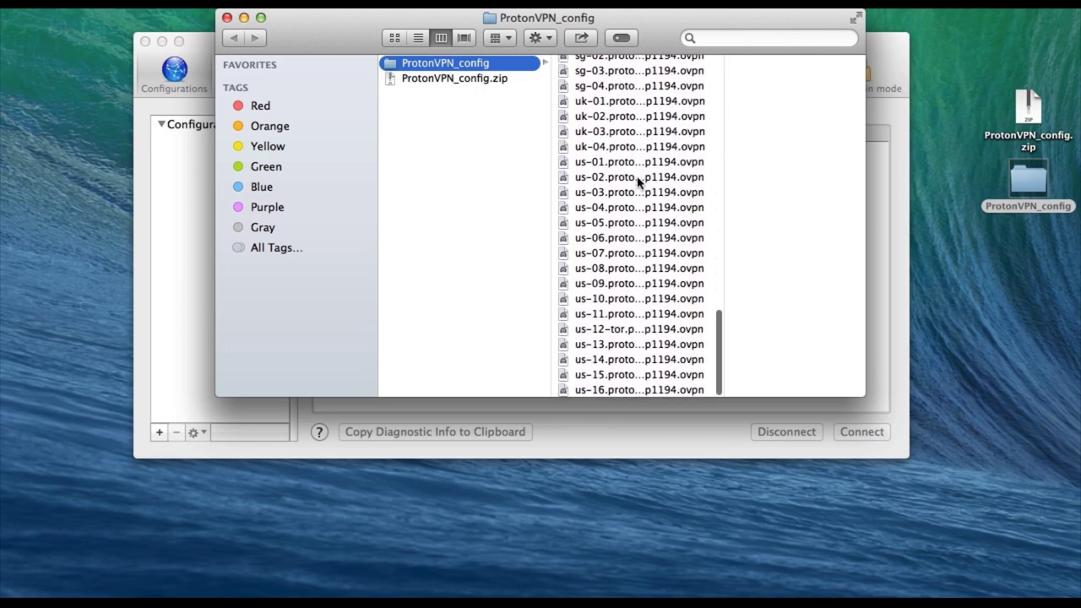
left_click(639, 178)
key("super+a")
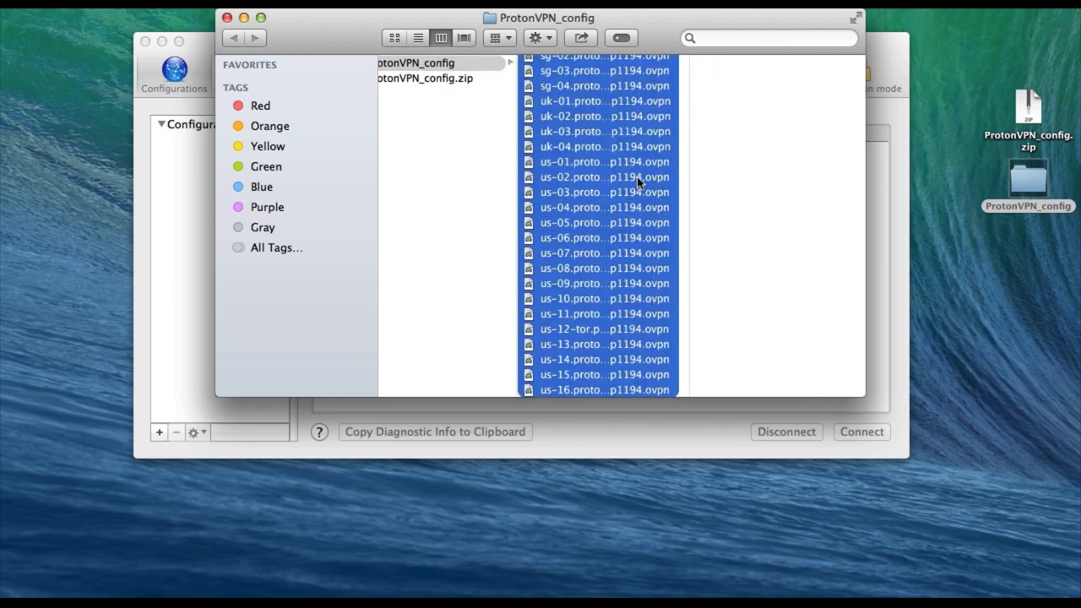
left_click_drag(434, 25, 690, 218)
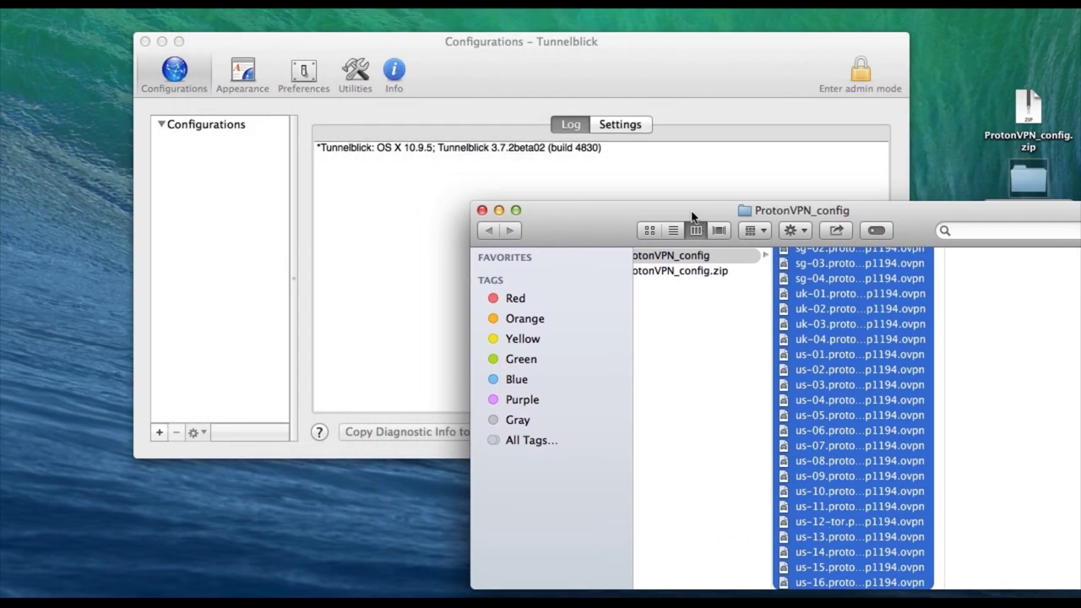
left_click_drag(875, 306, 246, 257)
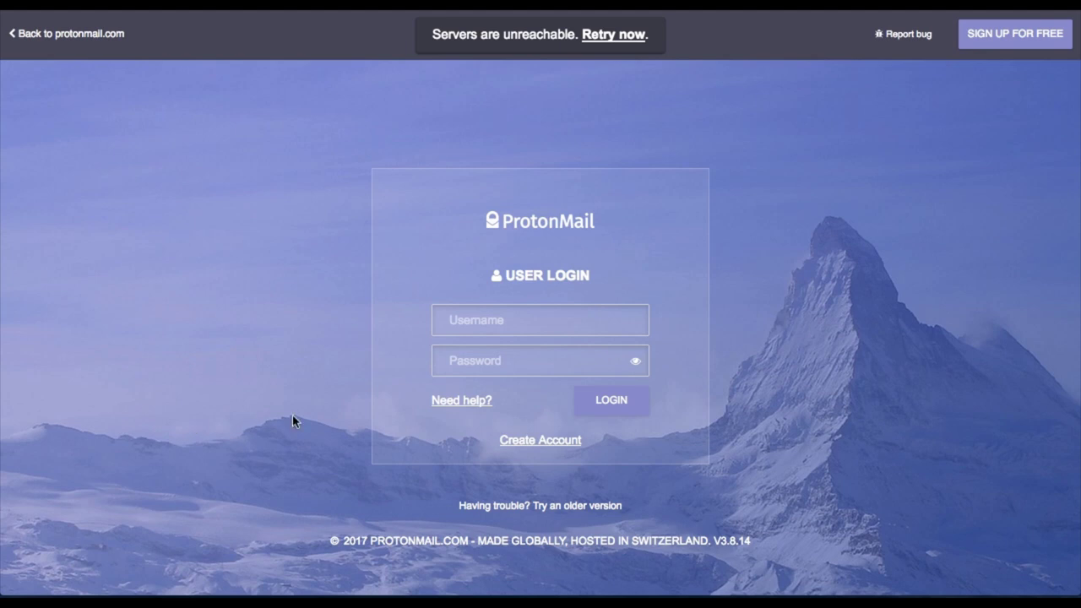
- Open the free account sign-up from the ProtonMail login page
left_click(1018, 45)
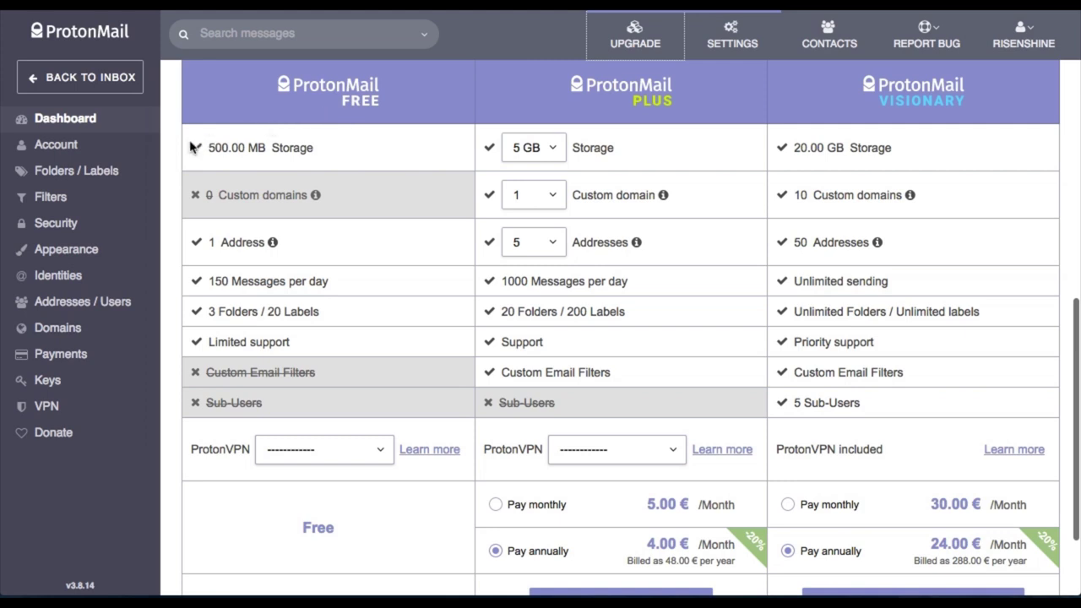
- Add ProtonVPN Basic +(5 €/month) with monthly payment to the ProtonMail Free plan and open the payment method choice
scroll(165, 163, "down", 2)
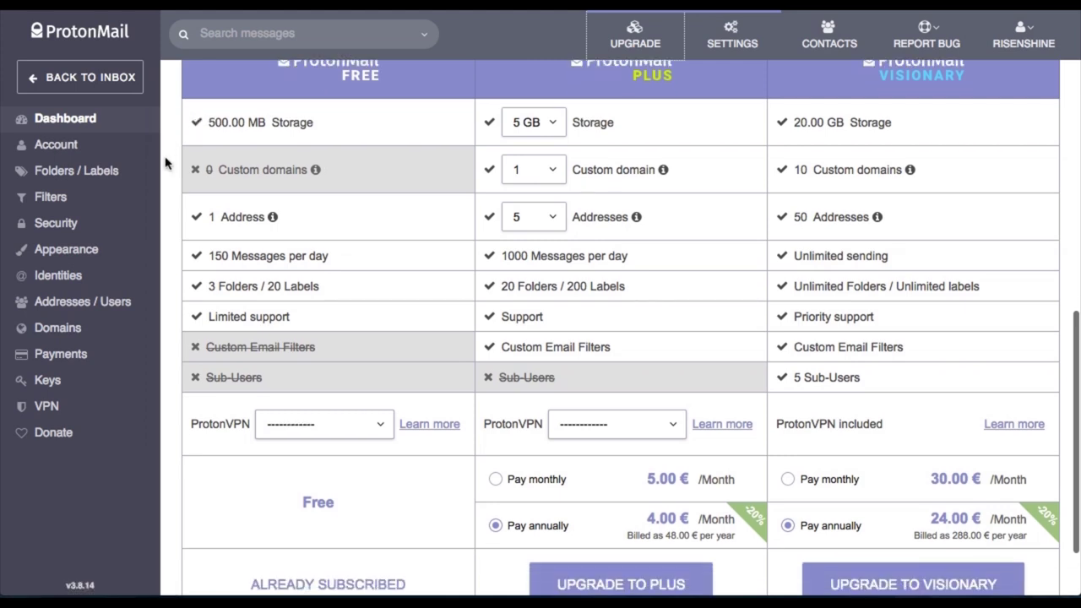
scroll(165, 163, "down", 1)
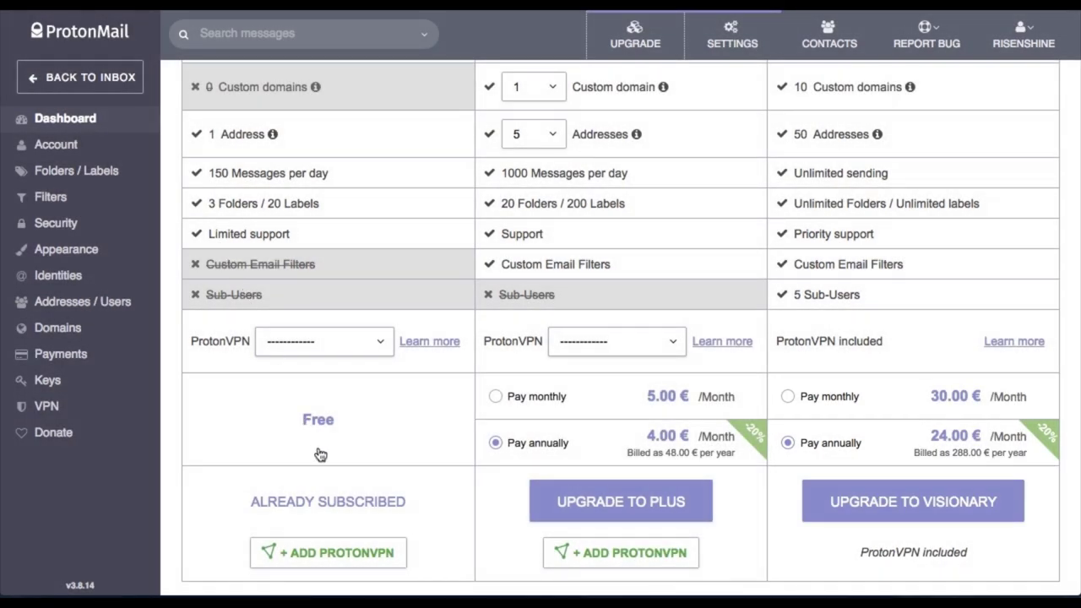
left_click(324, 553)
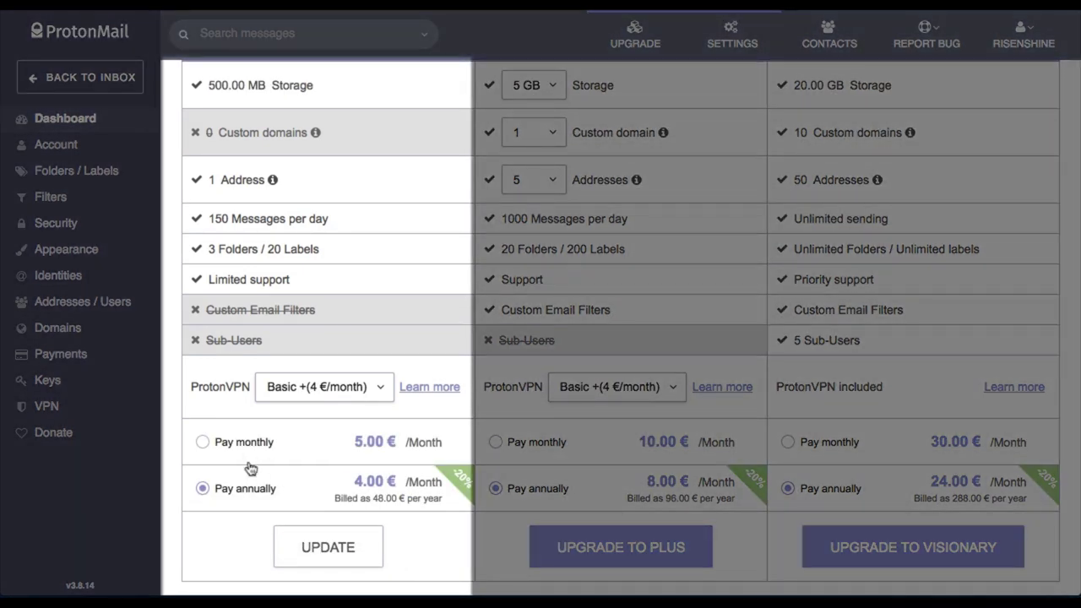
left_click(201, 445)
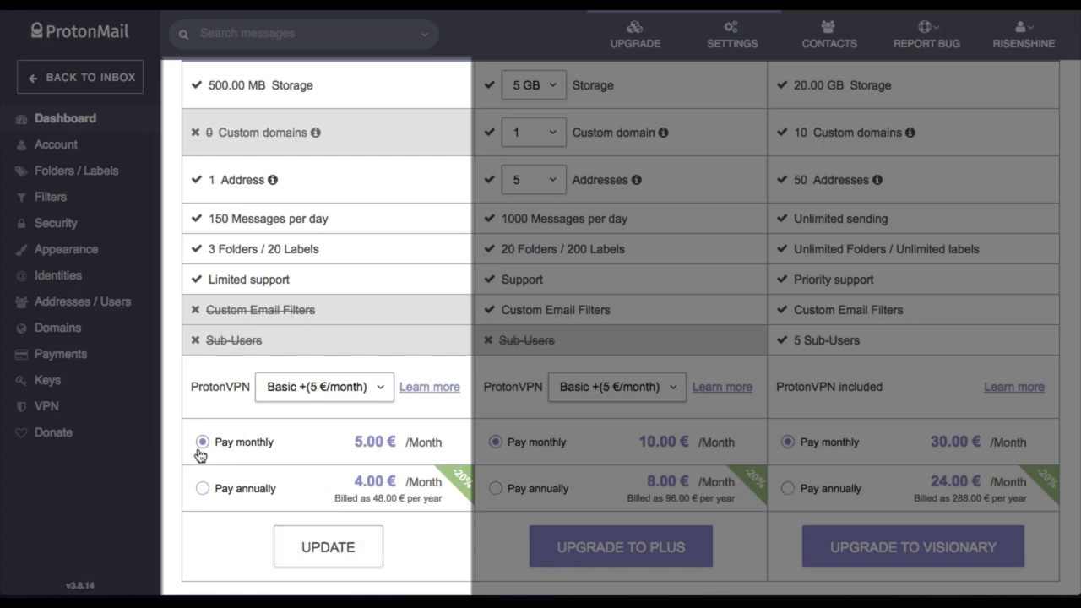
left_click(355, 385)
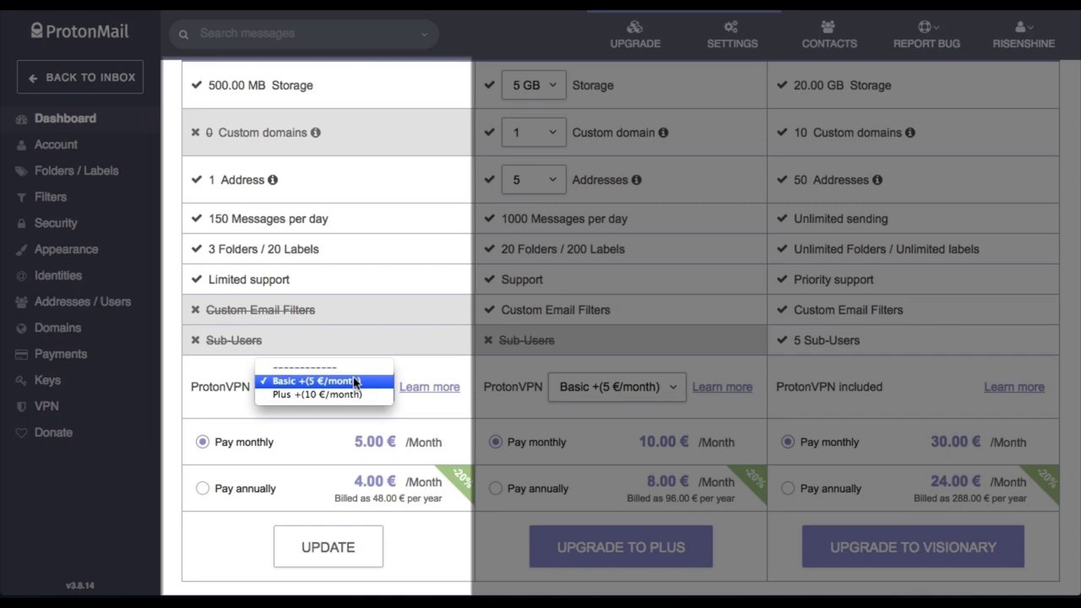
left_click(354, 382)
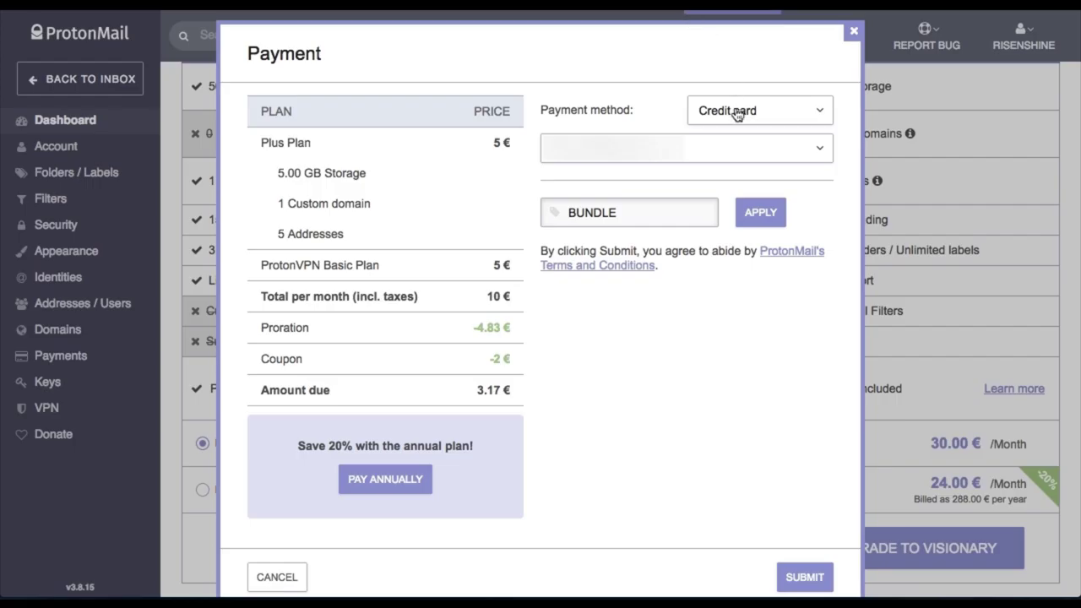
left_click(736, 116)
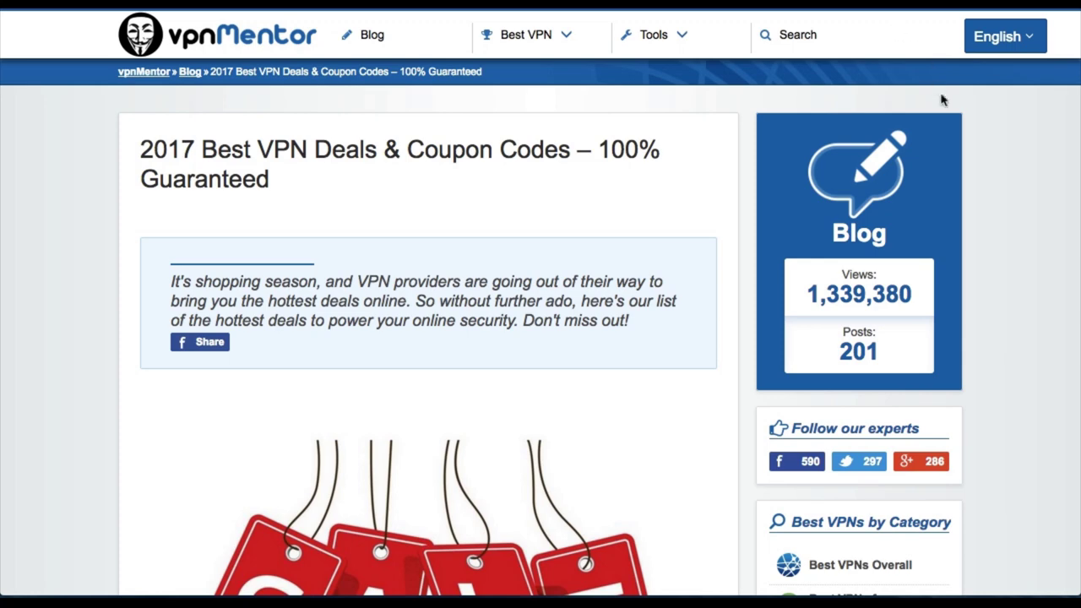
- Look through vpnMentor's article "2017 Best VPN Deals & Coupon Codes" for current offers
scroll(1030, 181, "down", 2)
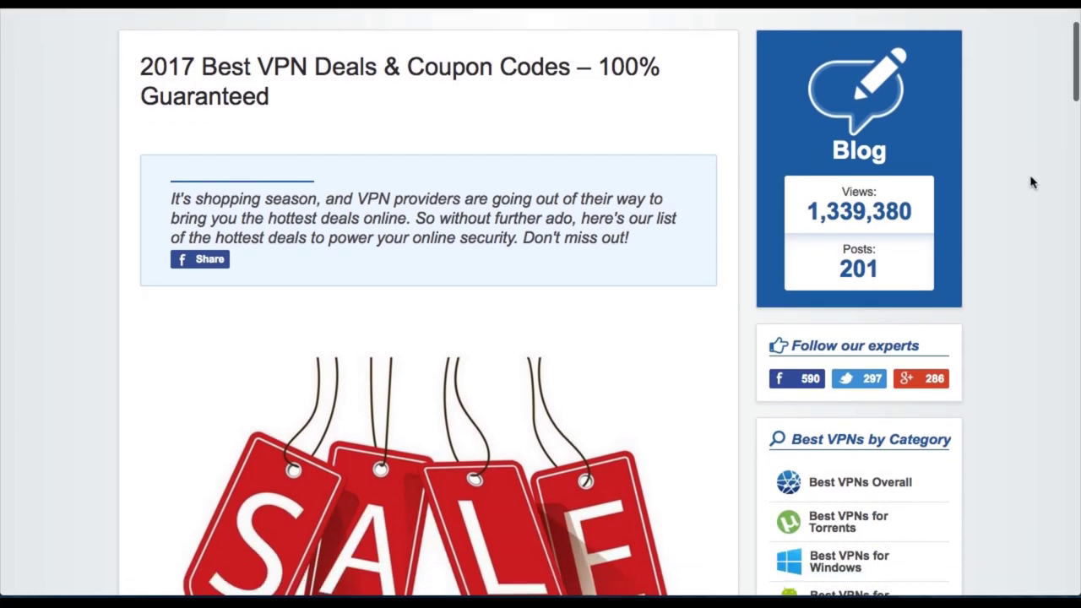
scroll(1030, 181, "down", 4)
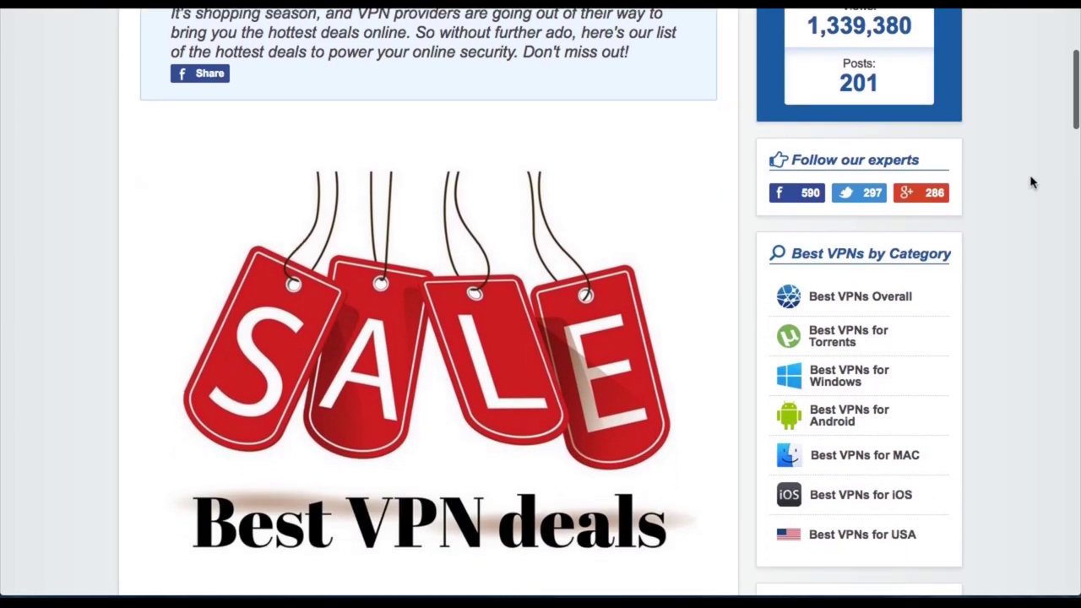
scroll(1030, 181, "down", 3)
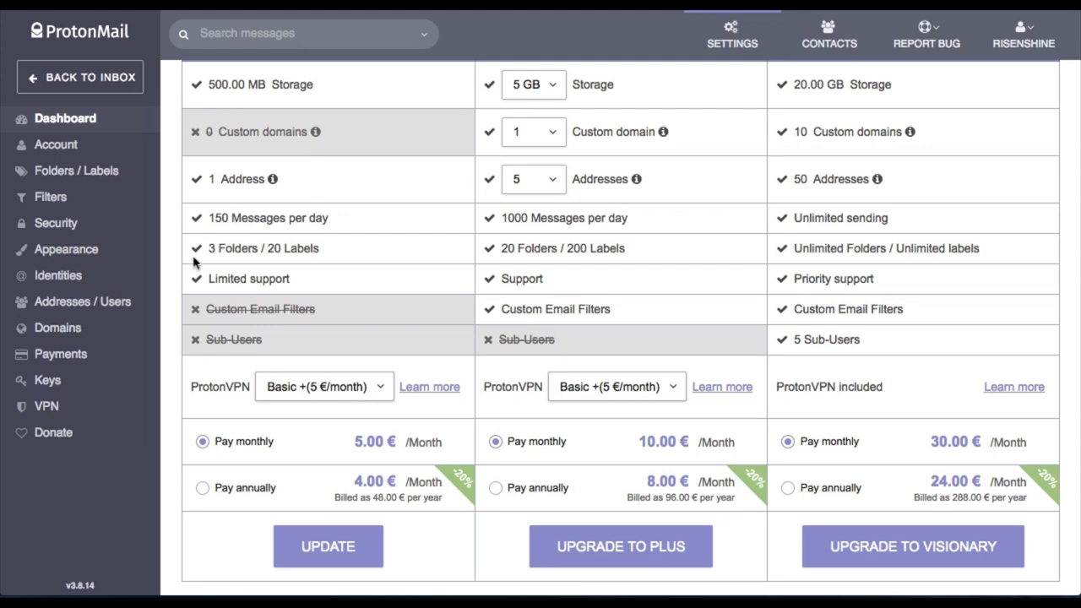
- Submit a new OpenVPN login in ProtonMail's VPN settings and authorize the change with the current account password
left_click(48, 406)
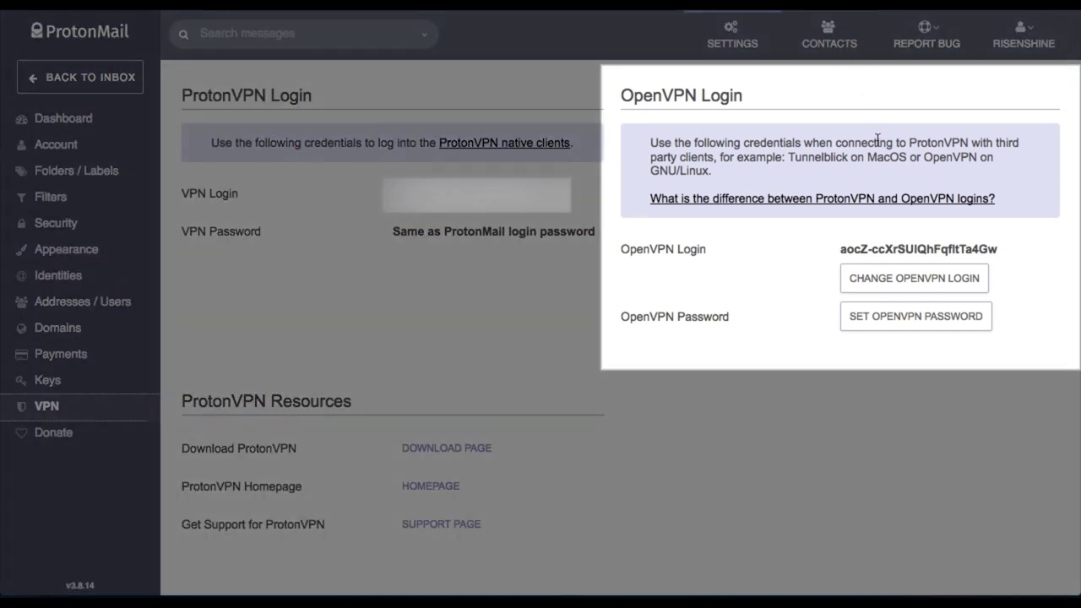
left_click(920, 279)
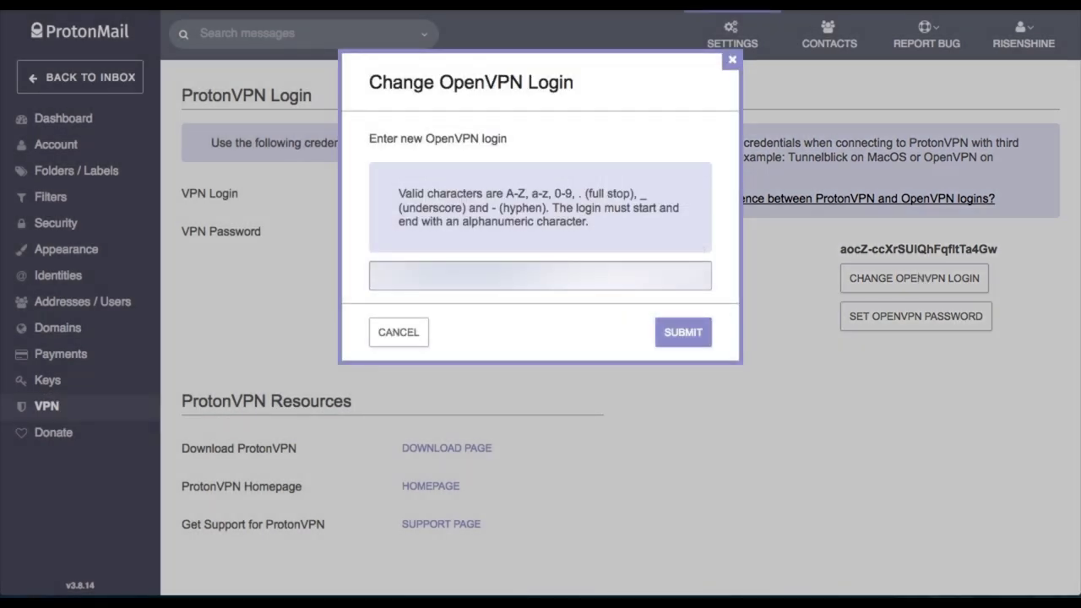
left_click(658, 332)
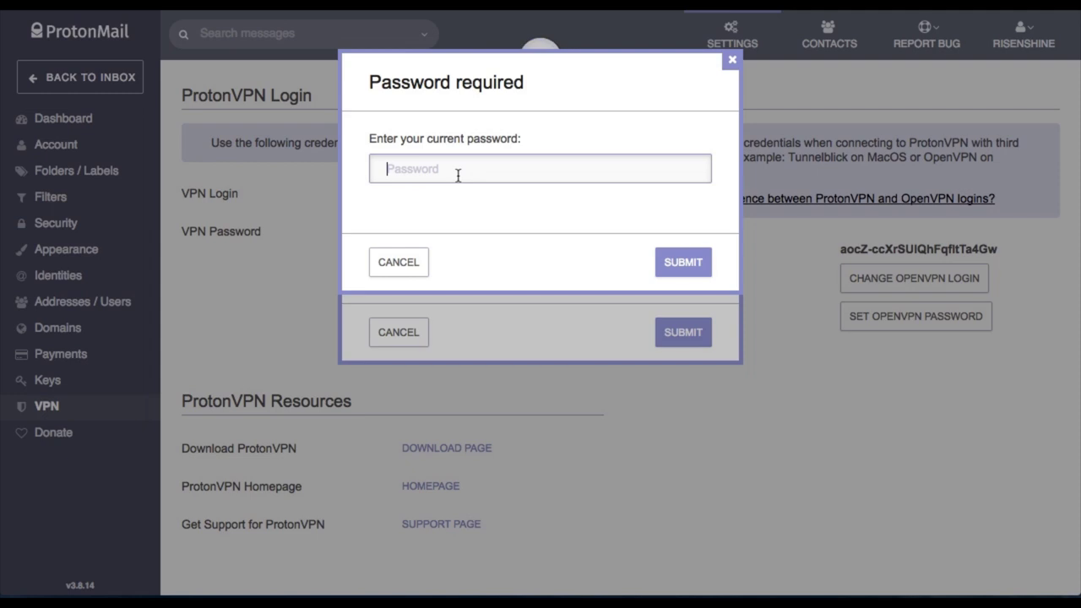
type("••••••••••")
left_click(694, 264)
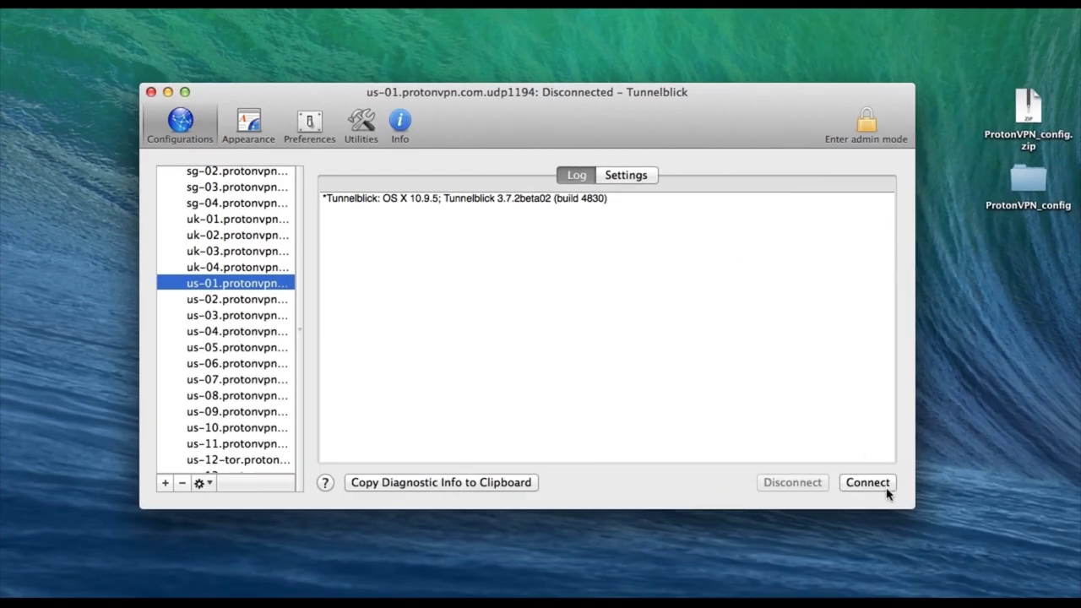
- Connect Tunnelblick to the us-01.protonvpn.com.udp1194 configuration, logging in with the OpenVPN username and password
left_click(885, 488)
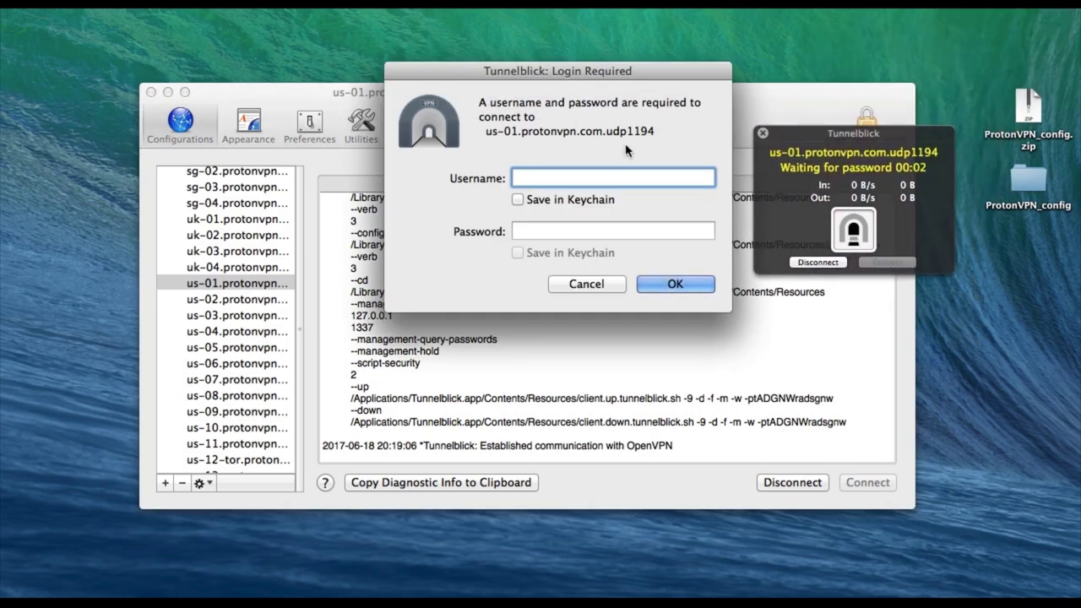
type("username")
key("Tab")
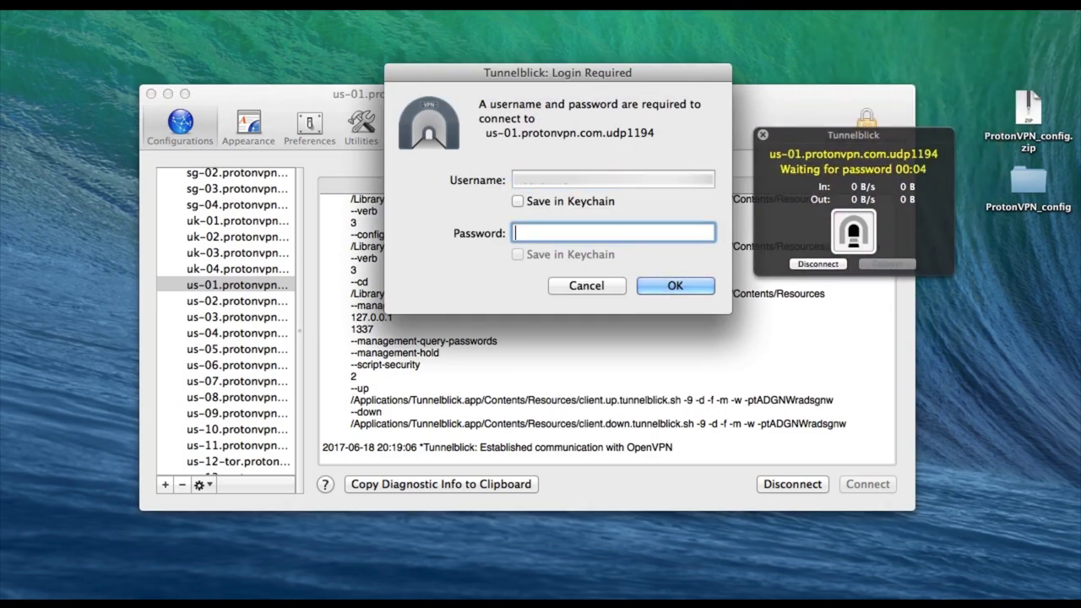
type("•••••••••")
key("Return")
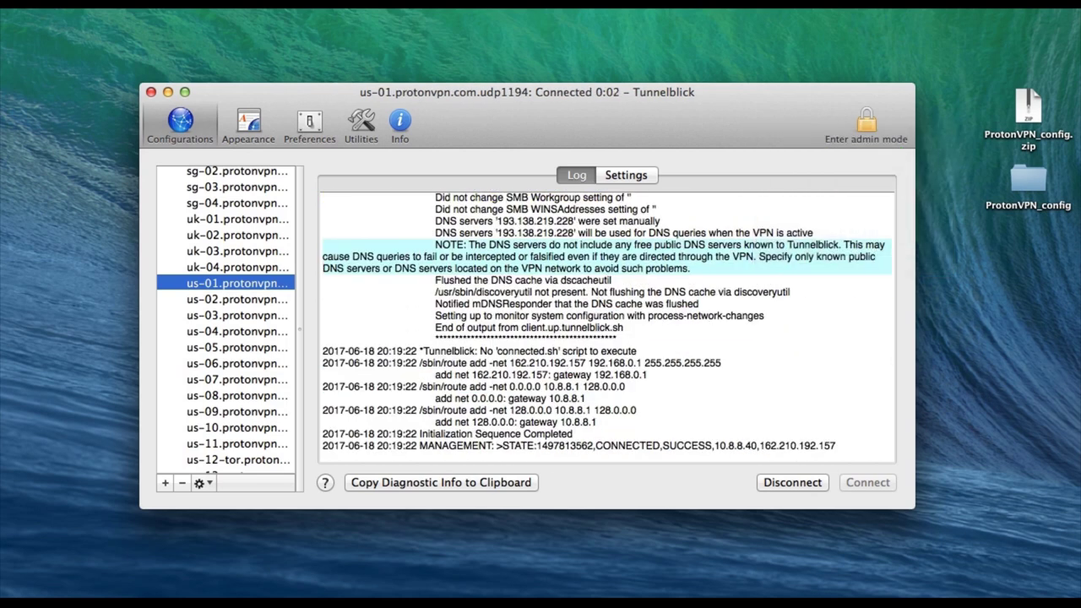
- Disconnect the us-01.protonvpn.com.udp1194 VPN connection in Tunnelblick
left_click(600, 221)
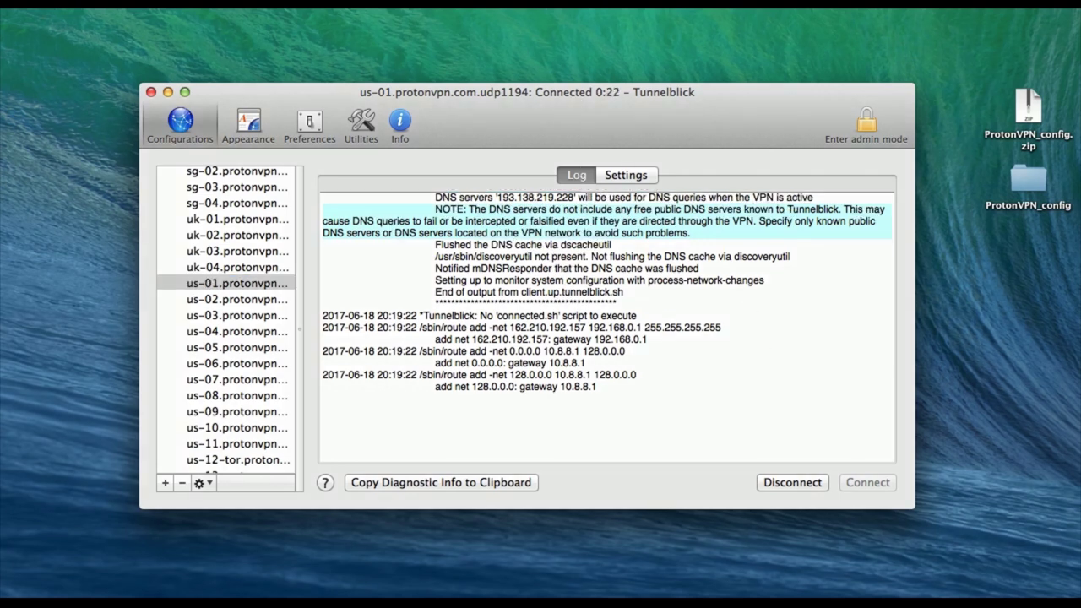
left_click(791, 492)
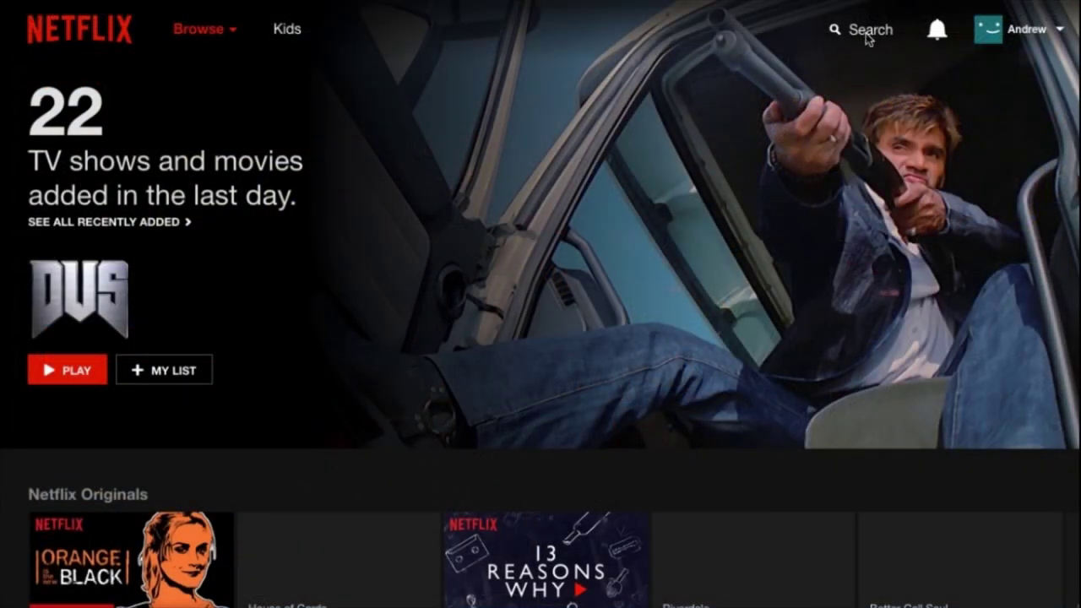
- Search the Netflix catalogue for "enemy of the state"
left_click(868, 33)
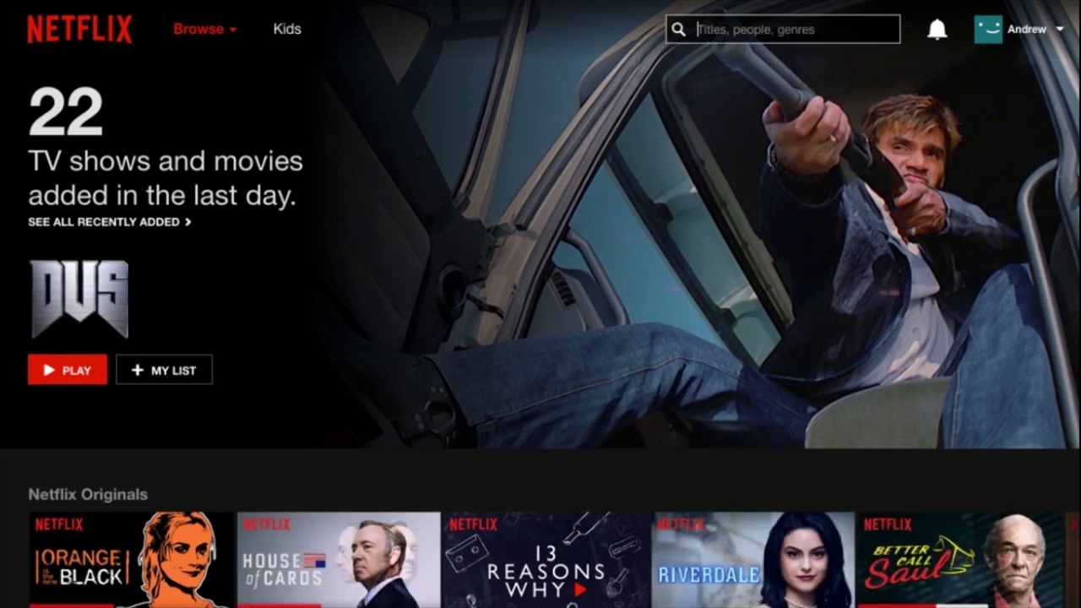
type("enemy of the state")
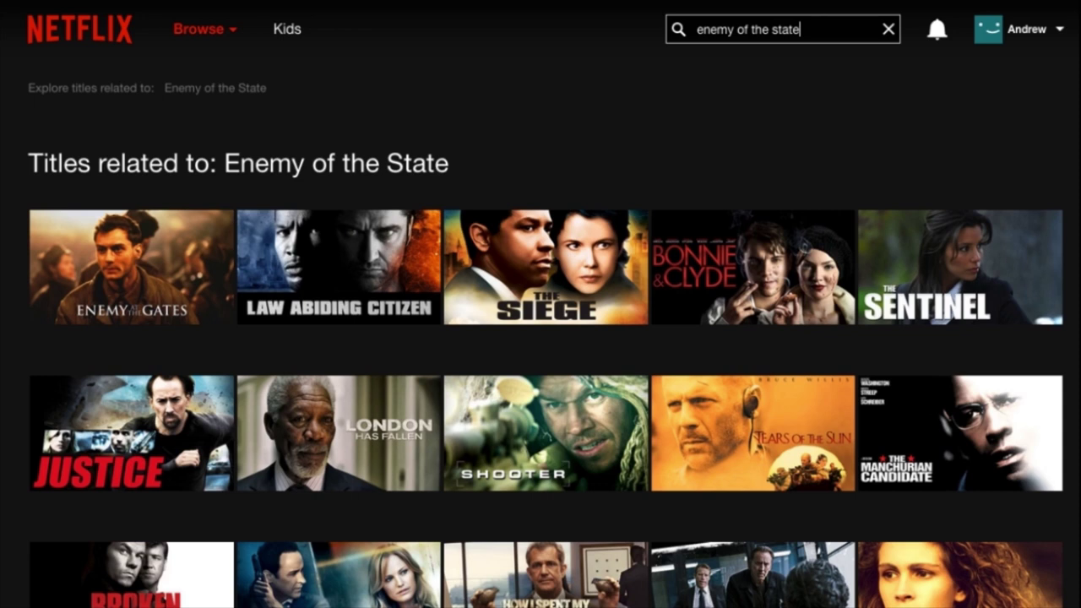
mouse_move(545, 279)
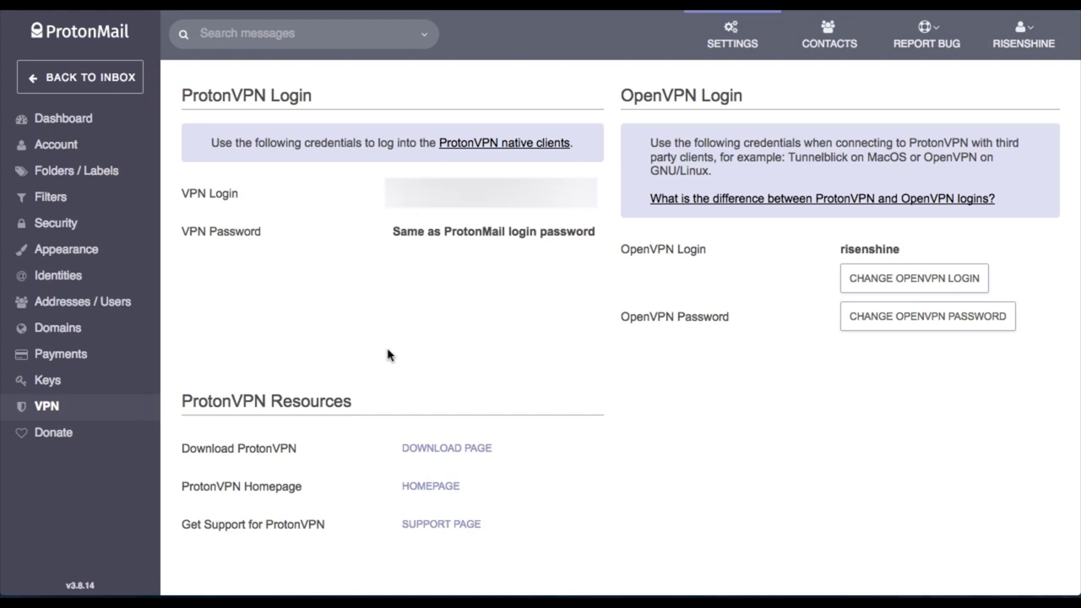
- Open the ProtonVPN support page from ProtonMail's VPN settings and expand the Access content category
left_click(441, 524)
scroll(200, 304, "down", 3)
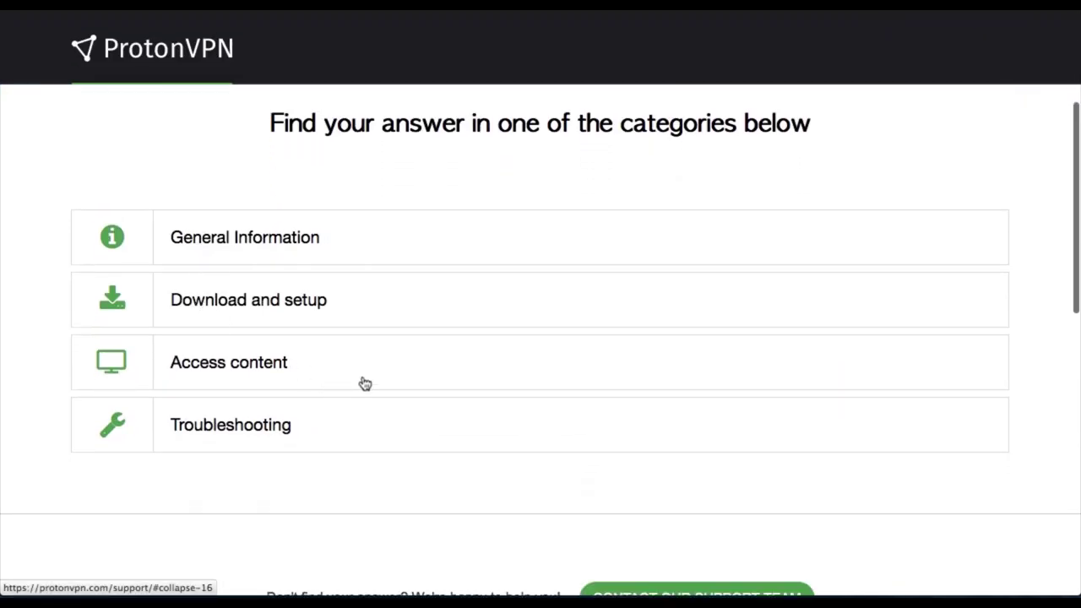
left_click(363, 381)
scroll(34, 398, "down", 2)
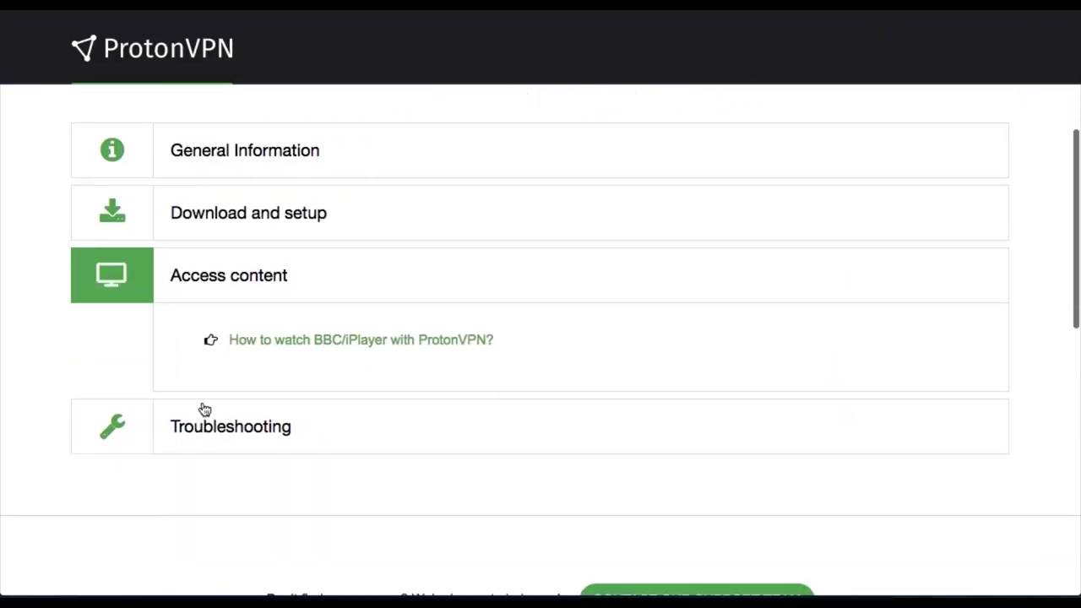
scroll(664, 360, "down", 2)
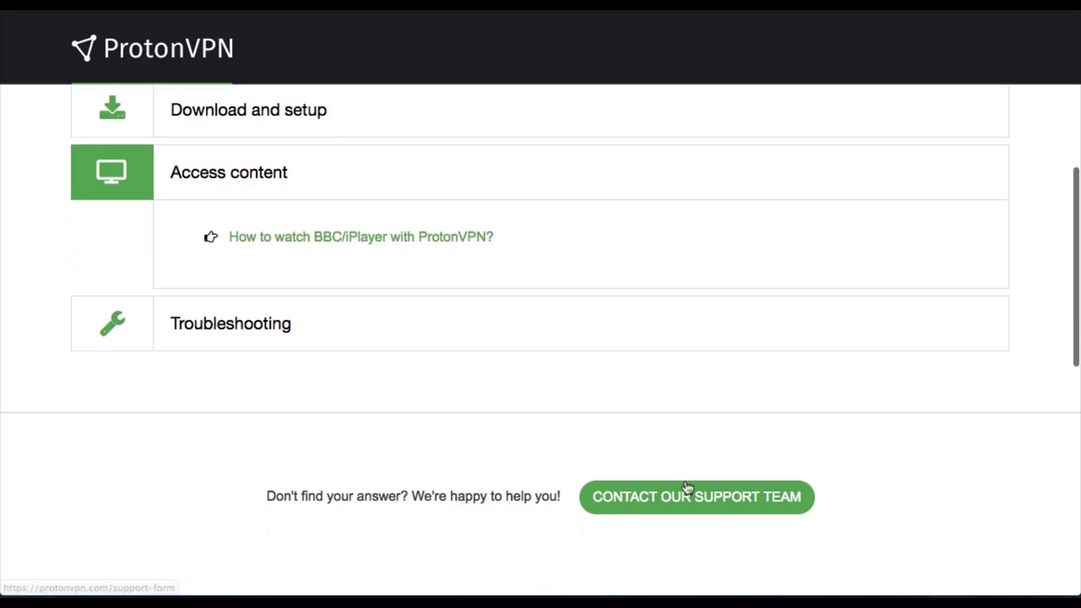
- Open the ProtonVPN support team's contact form and look over its fields
left_click(702, 498)
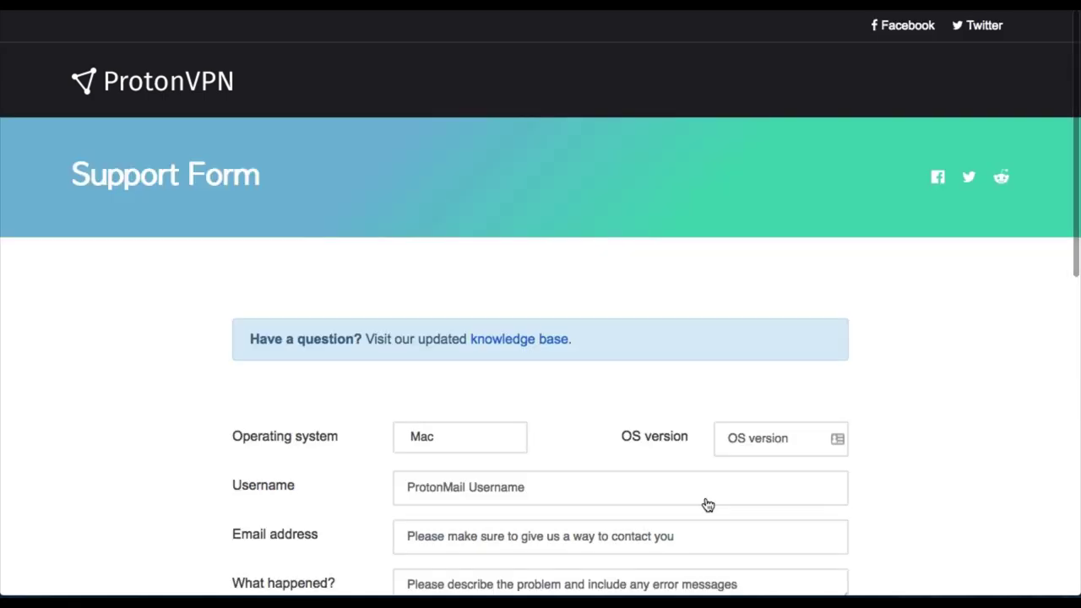
scroll(475, 341, "down", 3)
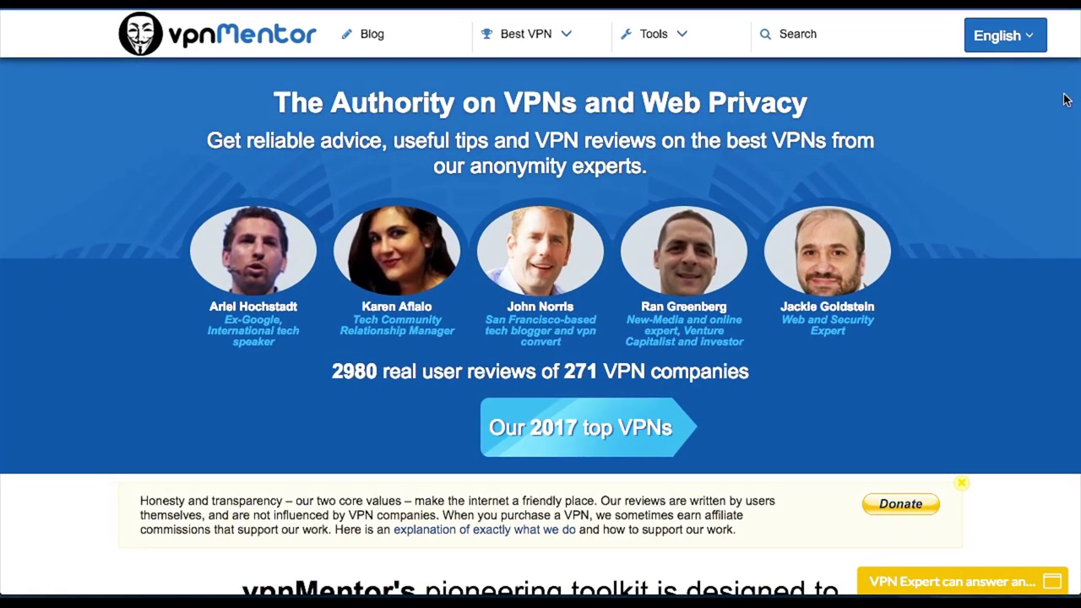
- Look through vpnMentor's home page, from the expert introductions down to the proxy, firewall test and VPN comparison tools
scroll(1064, 99, "down", 2)
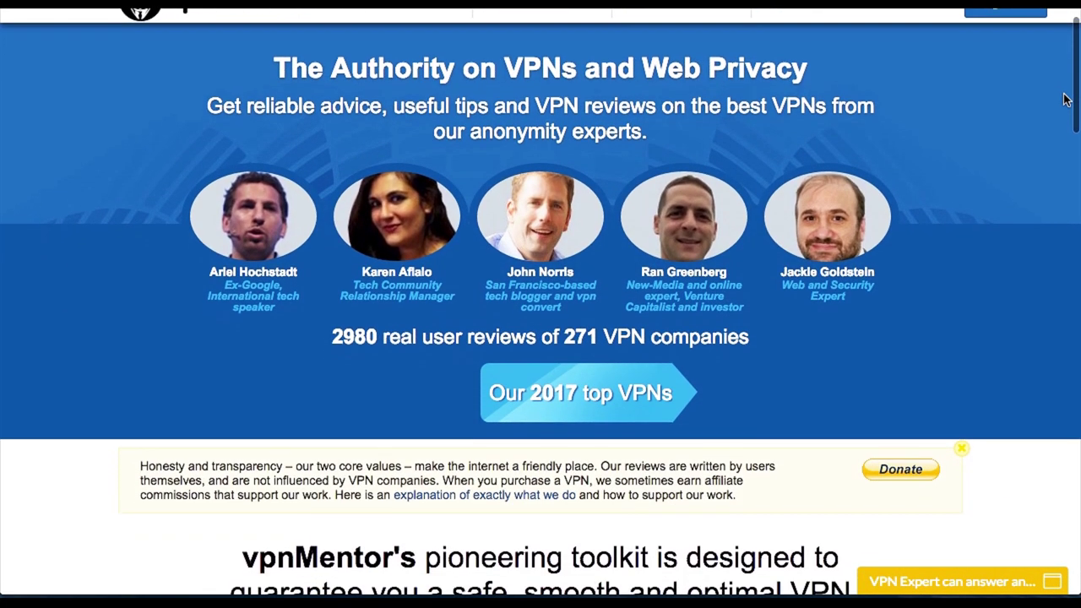
scroll(1063, 99, "down", 3)
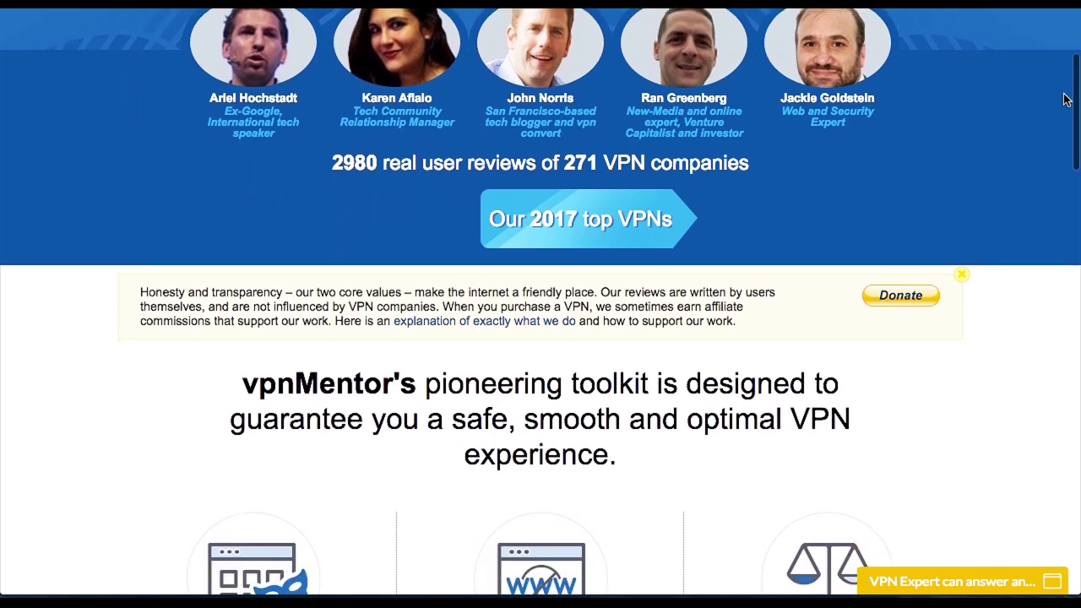
scroll(1064, 99, "down", 3)
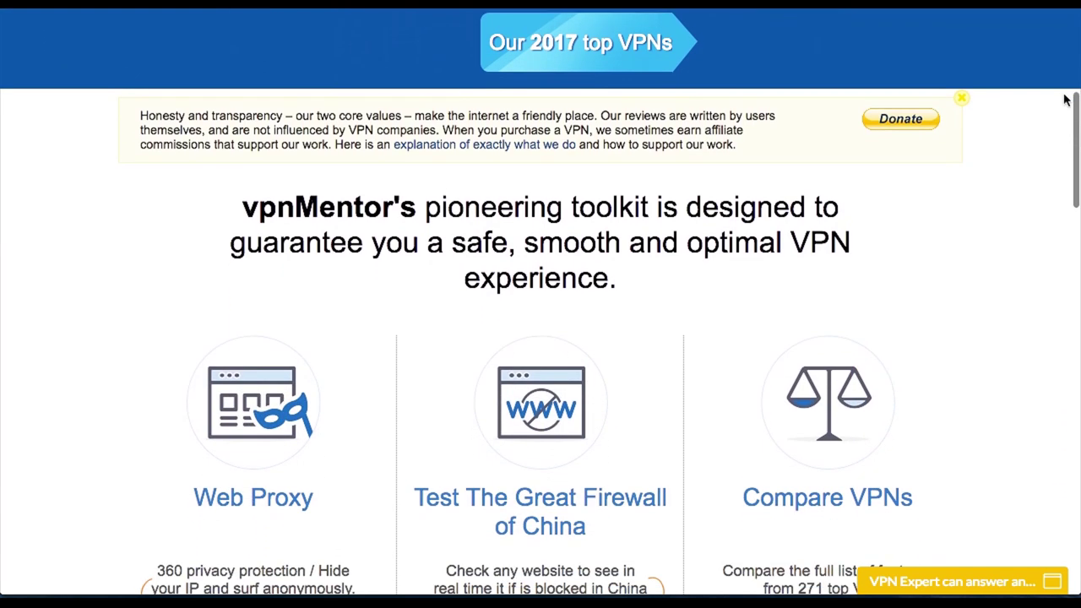
scroll(1063, 99, "down", 3)
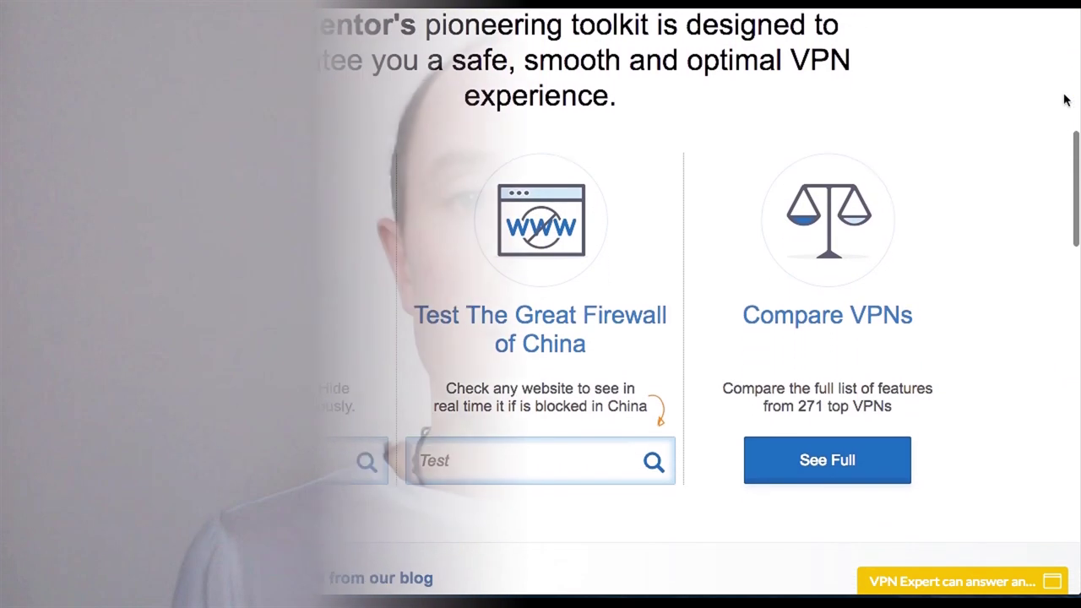